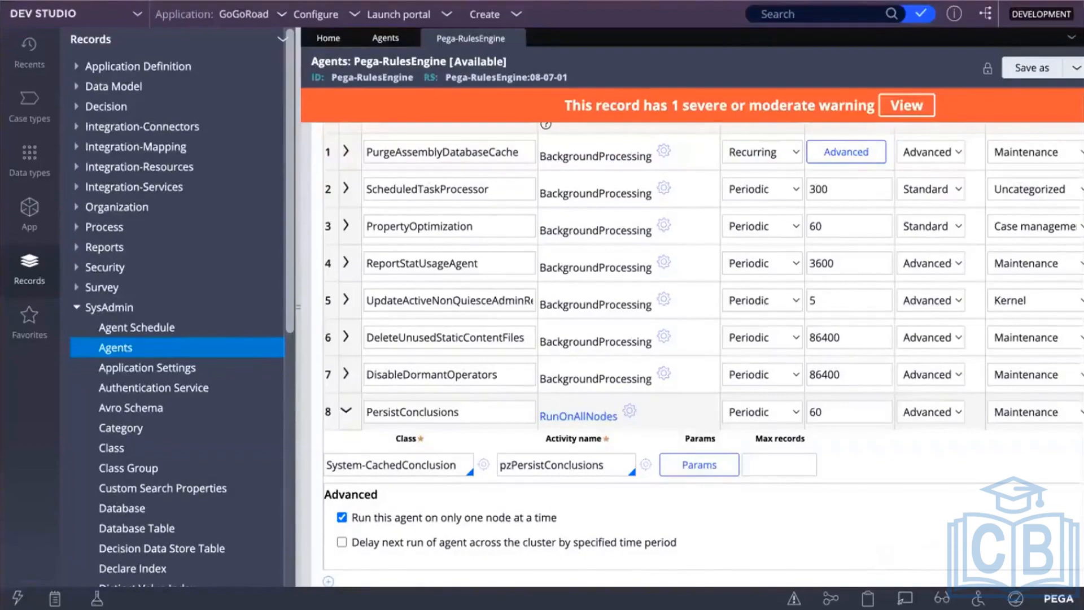
Step: Look through the SysAdmin and Technical record types for the service level agreement rule type
mouse_move(677, 0)
scroll(181, 482, "down", 2)
scroll(181, 483, "down", 5)
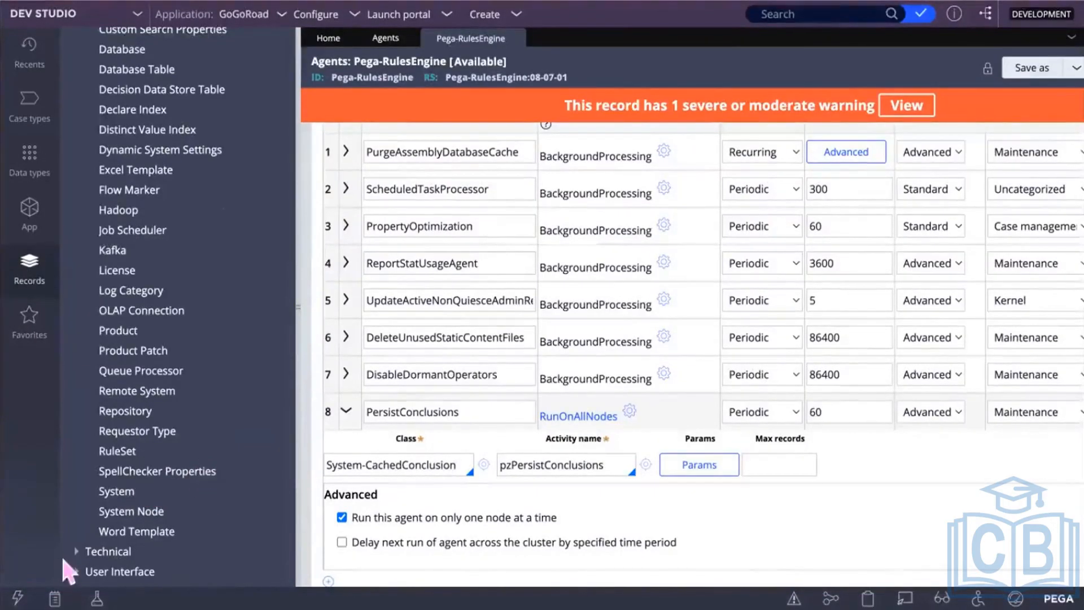
left_click(87, 552)
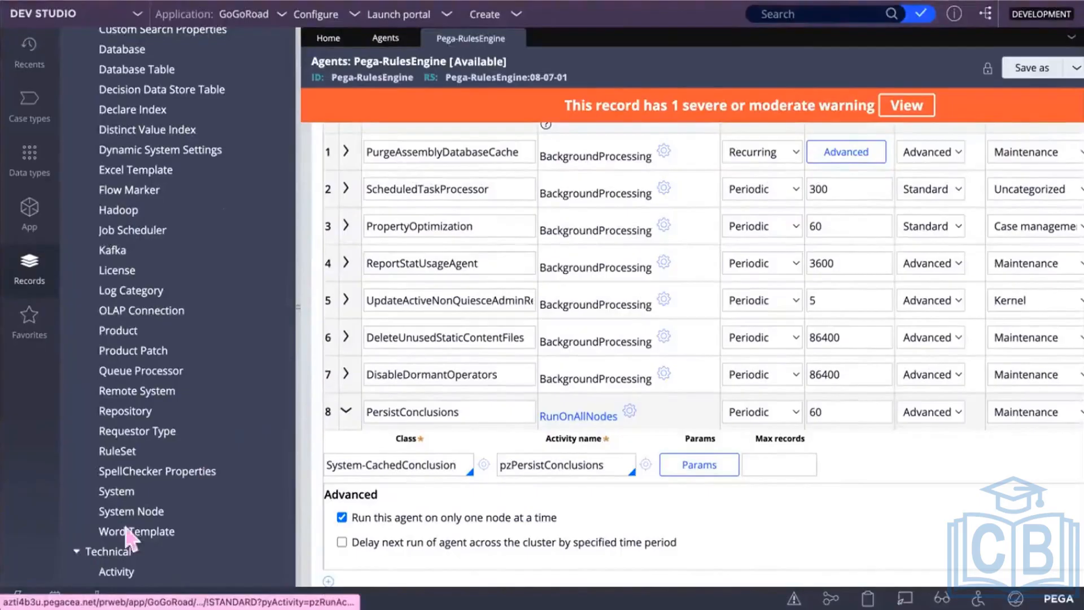
scroll(127, 531, "down", 3)
scroll(125, 534, "down", 3)
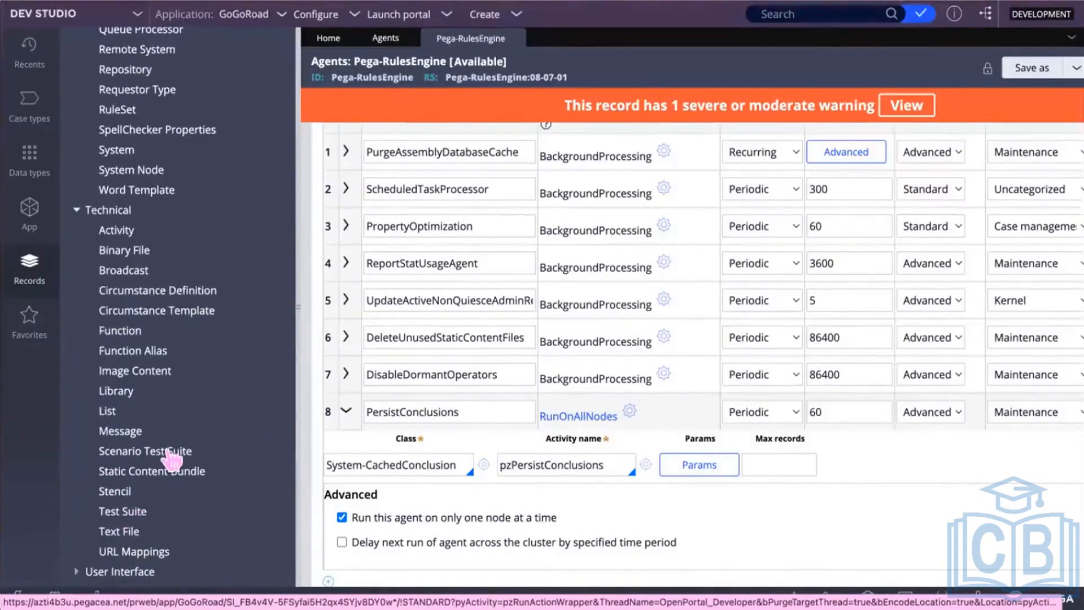
scroll(169, 458, "up", 15)
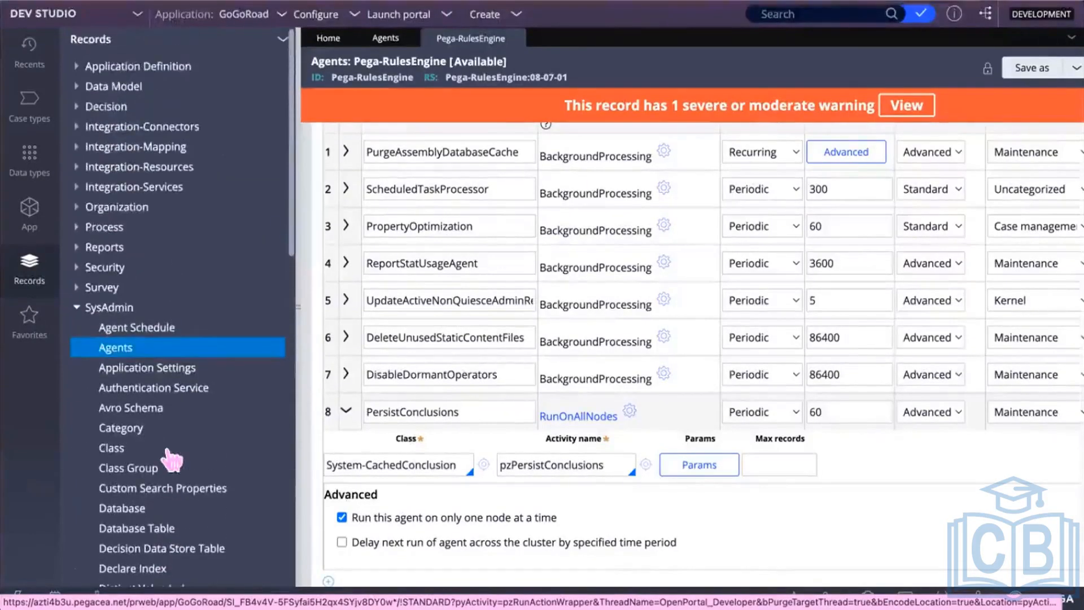
Step: List the Service Level Agreement instances from the Process record category
left_click(76, 227)
scroll(134, 403, "down", 2)
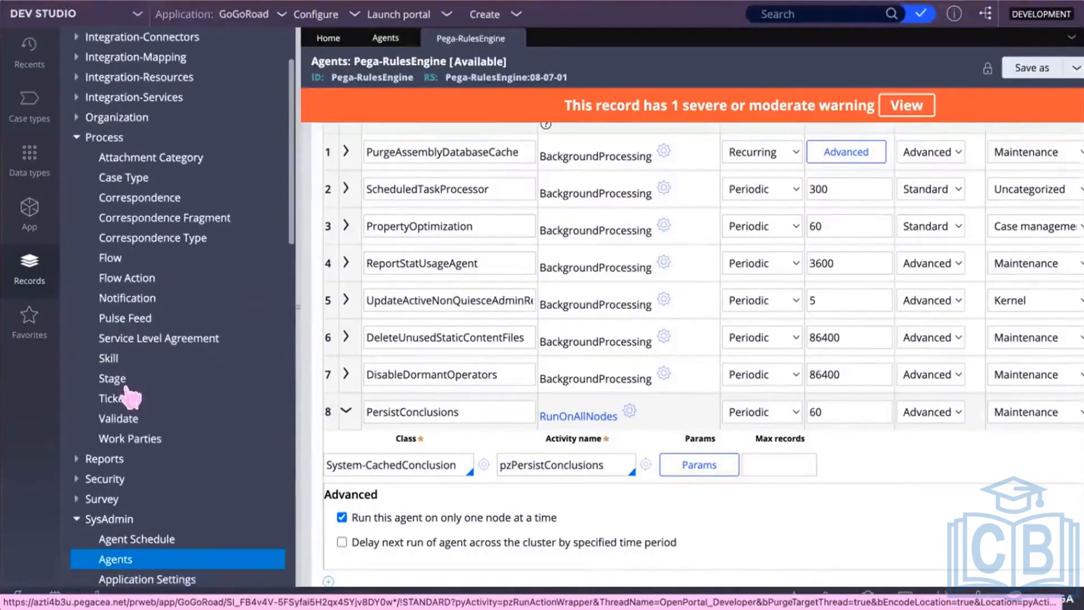
left_click(162, 339)
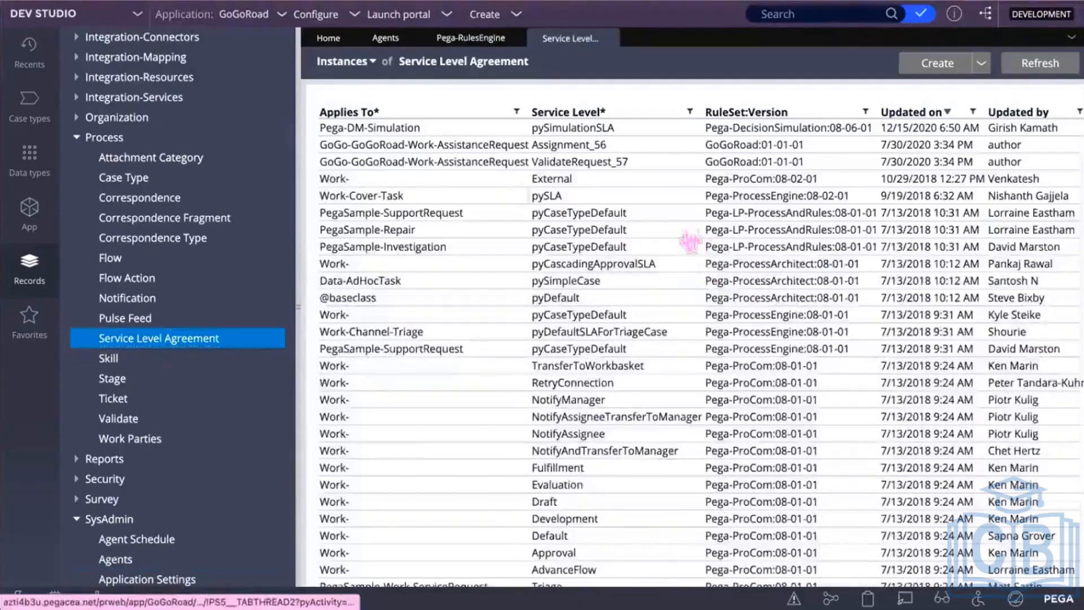
Step: Open the pySimulationSLA service level agreement and review its goal, deadline and passed deadline sections
left_click(425, 127)
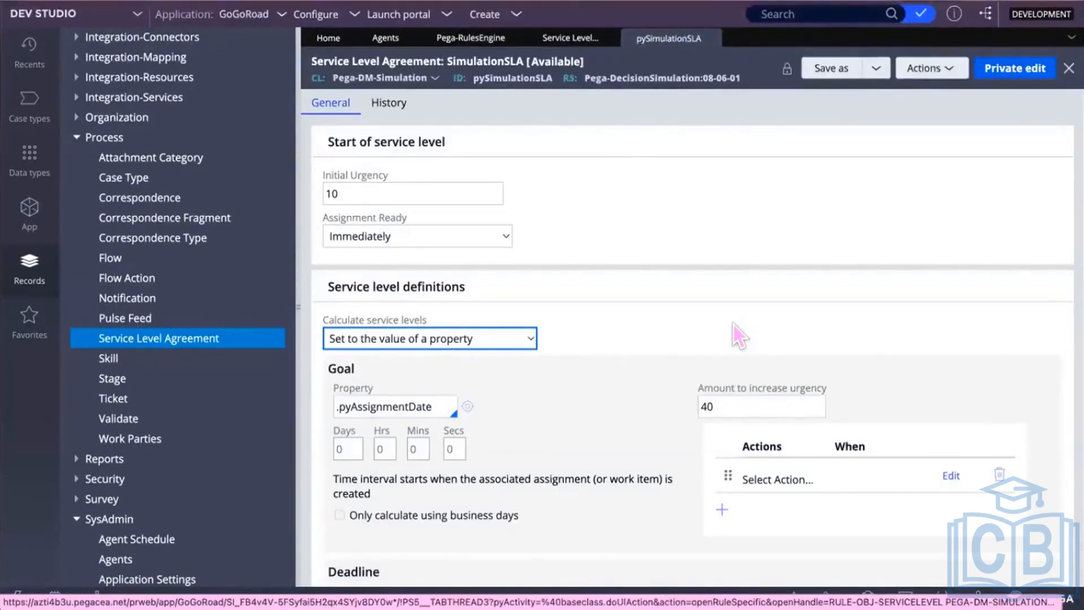
scroll(685, 320, "down", 5)
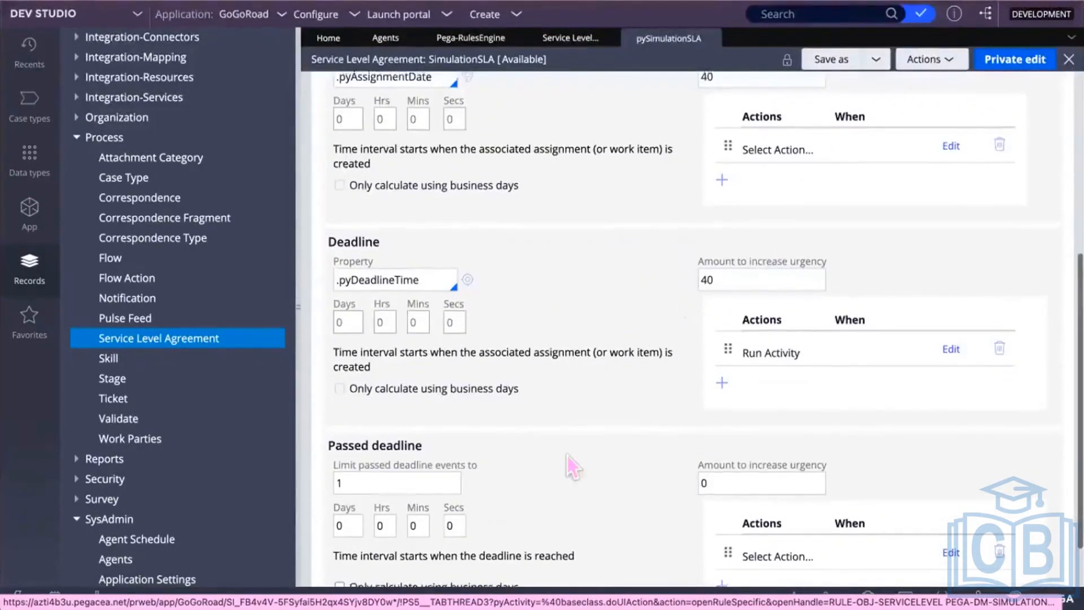
scroll(567, 455, "up", 5)
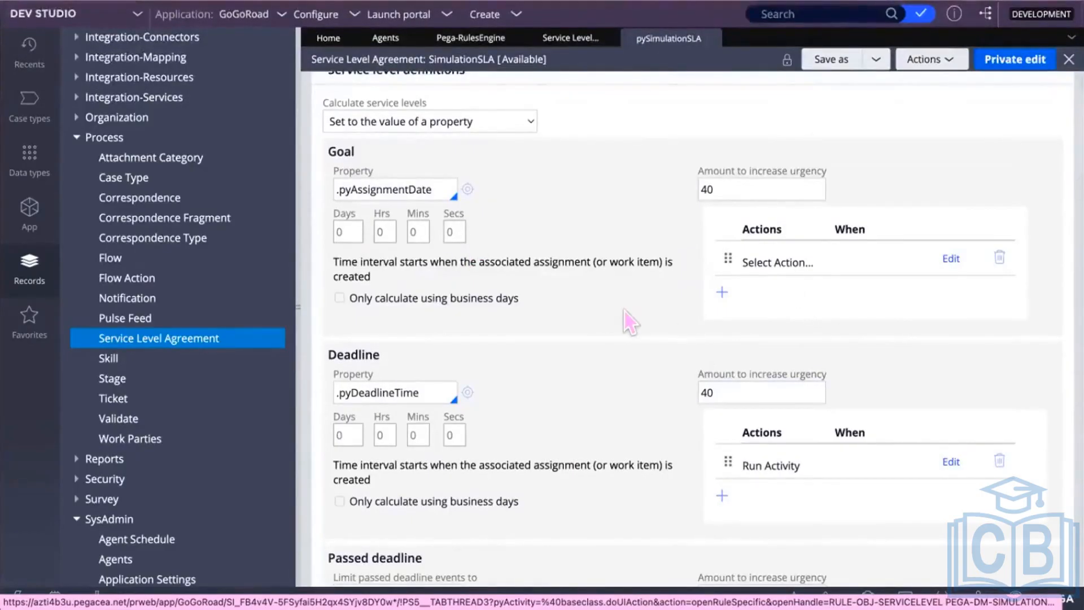
Step: Calculate service levels by the interval from when assignment is ready, and add another empty action to the goal
left_click(530, 120)
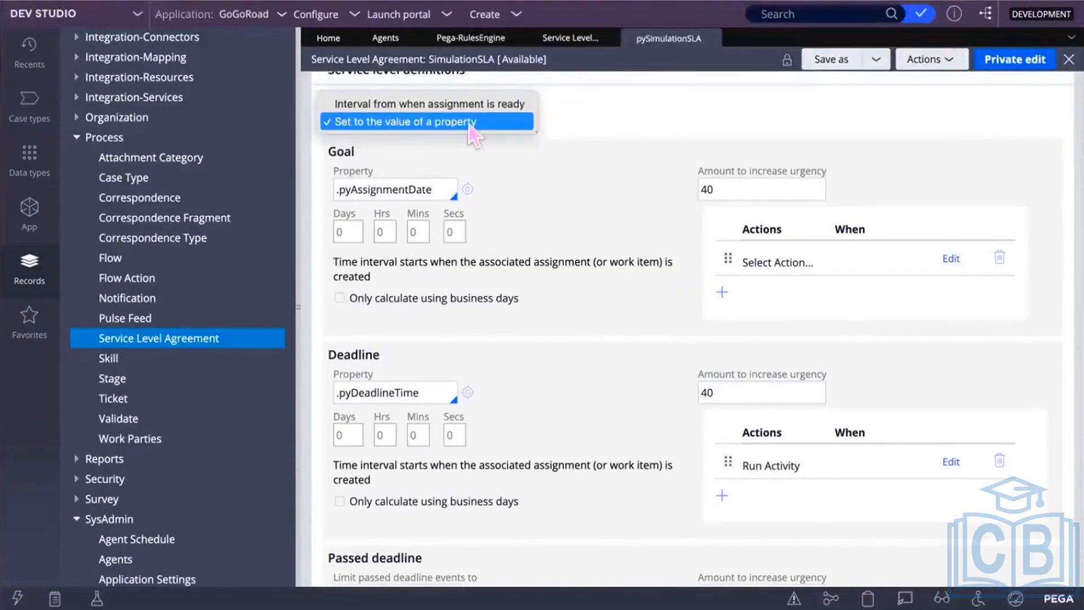
left_click(440, 104)
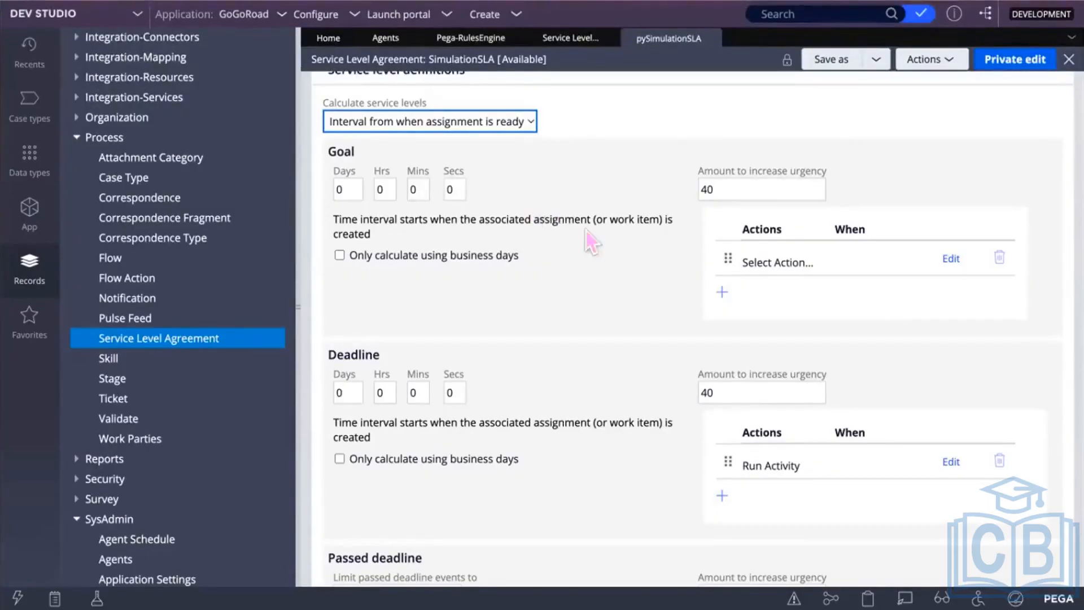
left_click(722, 291)
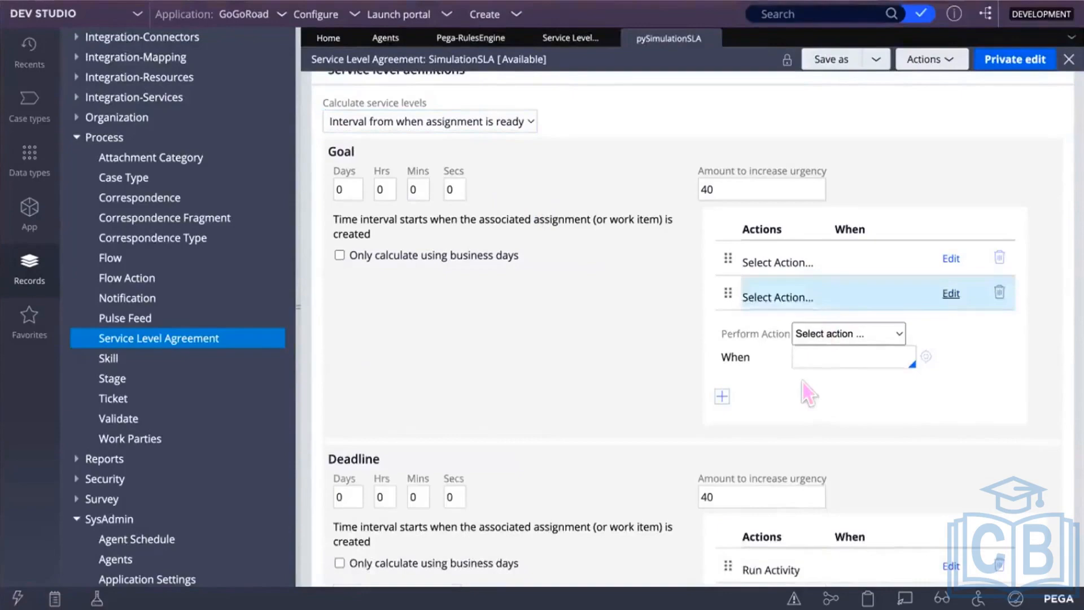
left_click(898, 334)
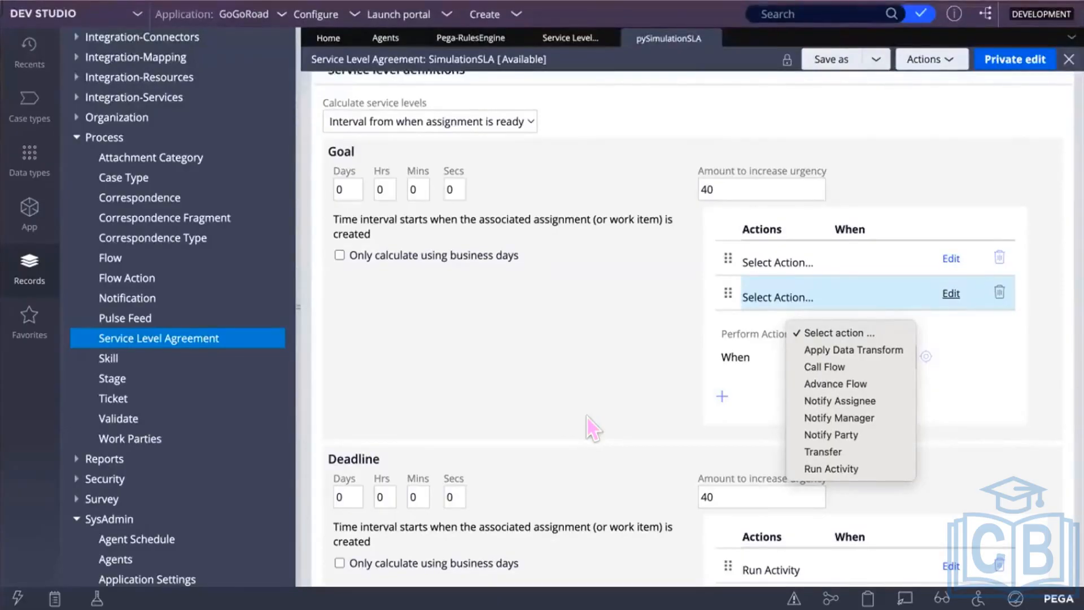
left_click(624, 470)
Step: Expand the deadline's Run Activity action and examine its action type, activity name and parameters
scroll(624, 469, "down", 5)
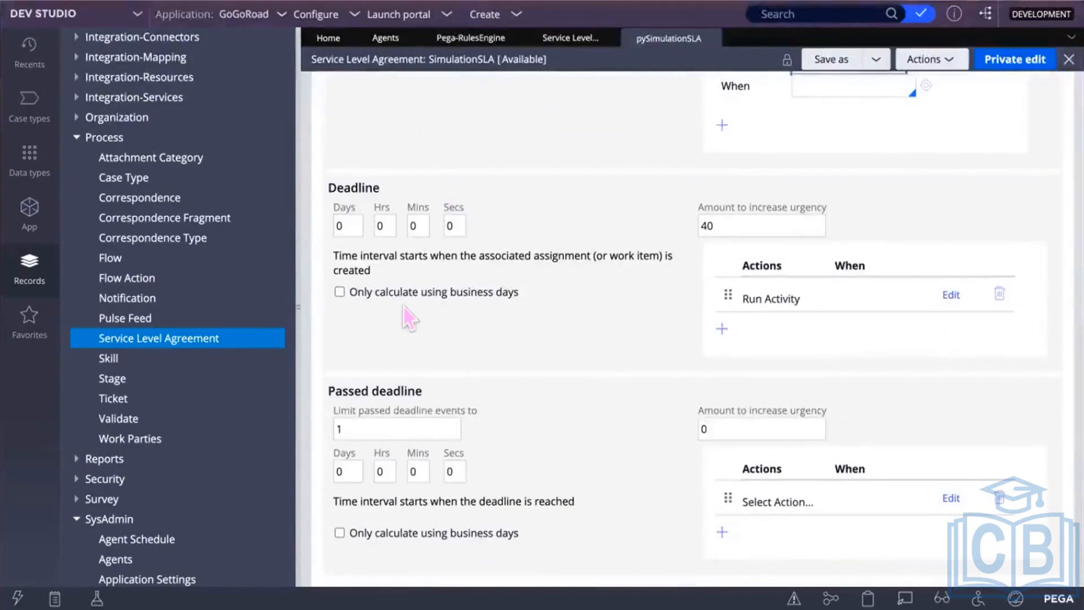
left_click(751, 292)
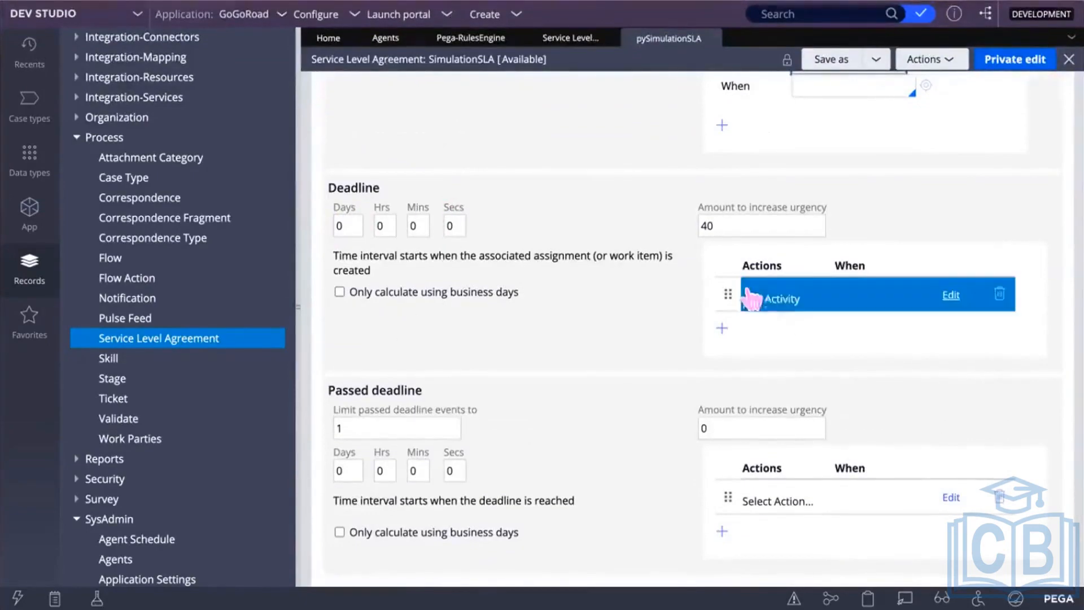
left_click(782, 305)
left_click(781, 302)
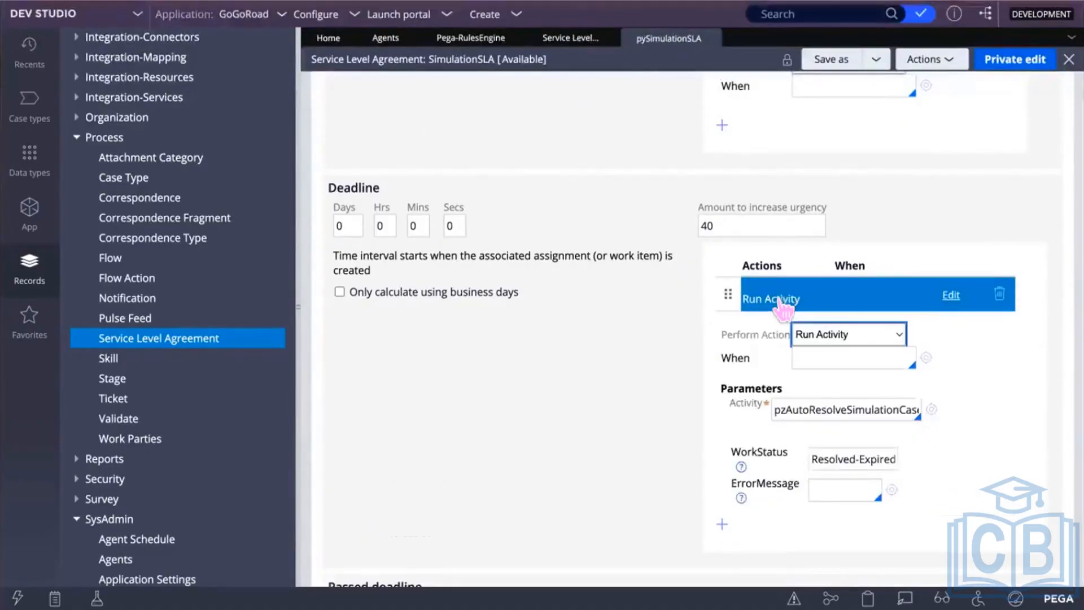
left_click(896, 336)
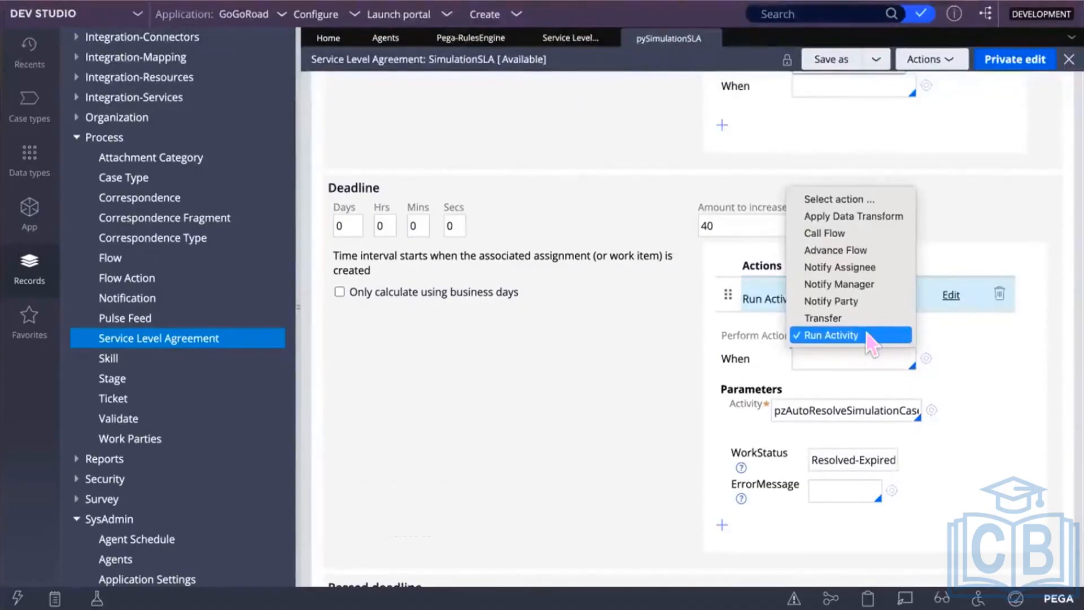
left_click(868, 335)
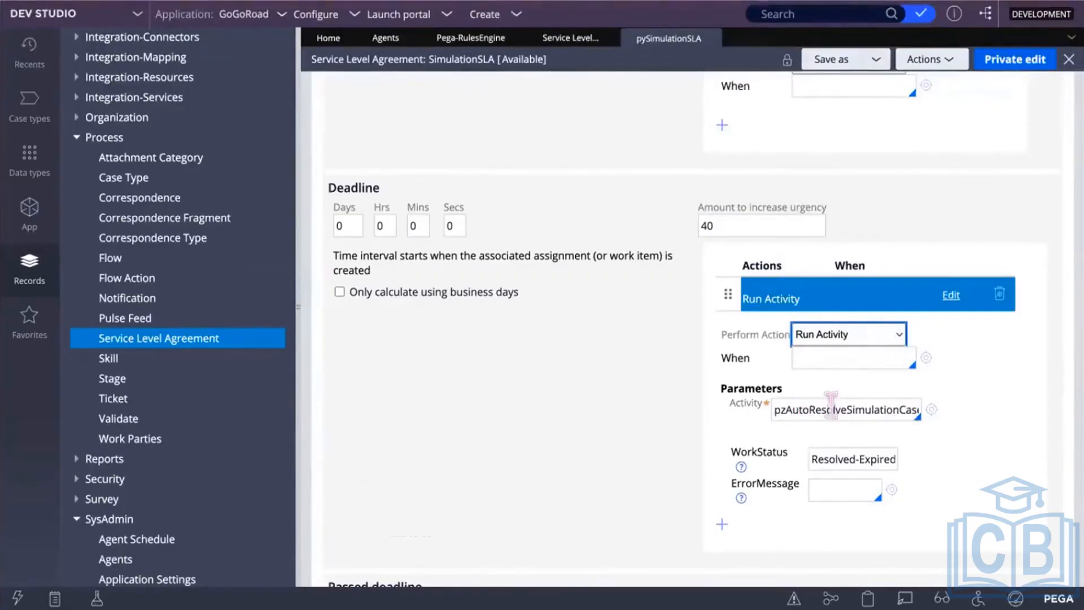
left_click_drag(881, 405, 771, 407)
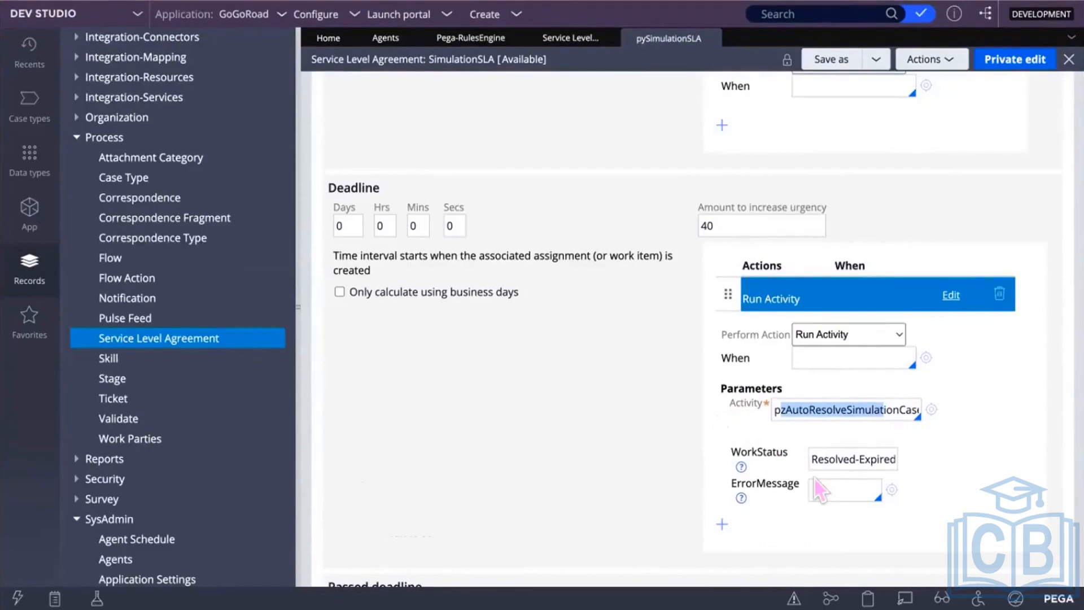
scroll(814, 480, "down", 2)
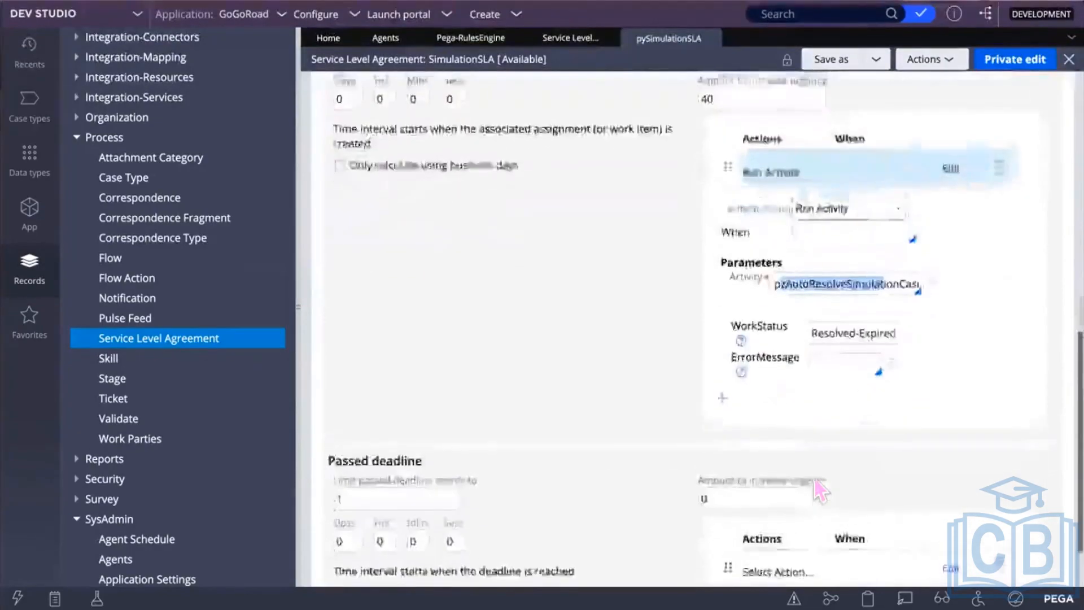
scroll(814, 480, "up", 3)
scroll(811, 471, "up", 1)
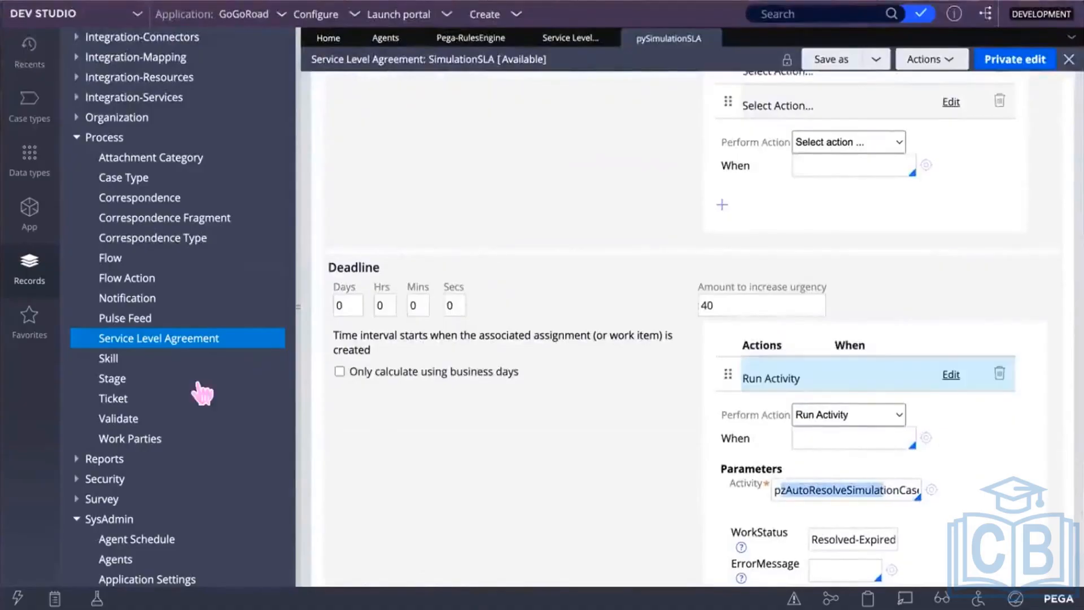
Step: Return to the Service Level Agreement instances and open Assignment_56 of the GoGoRoad assistance request class
left_click(182, 341)
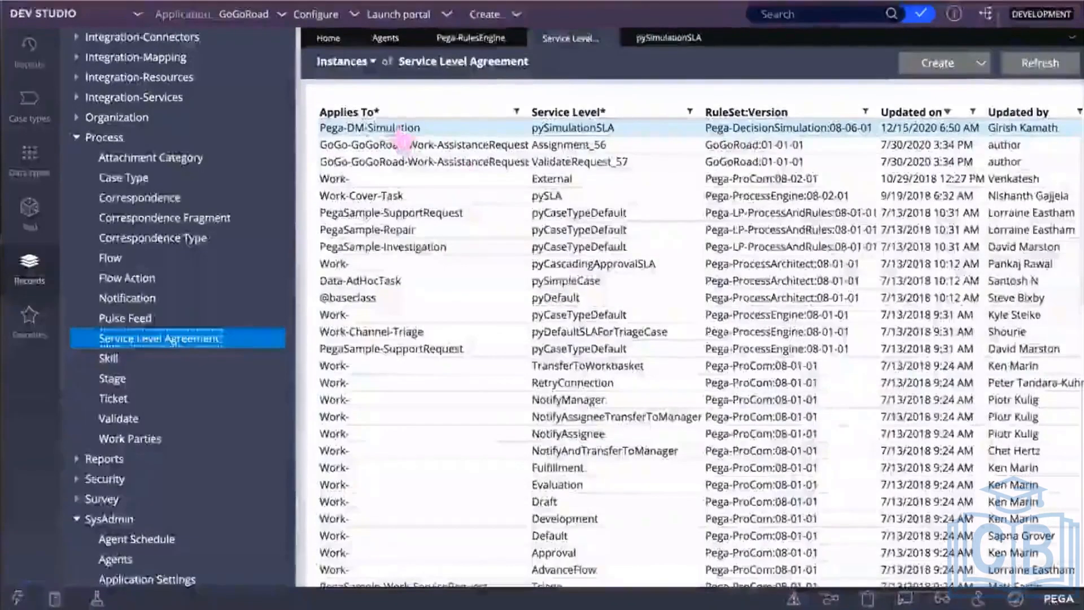
left_click(399, 129)
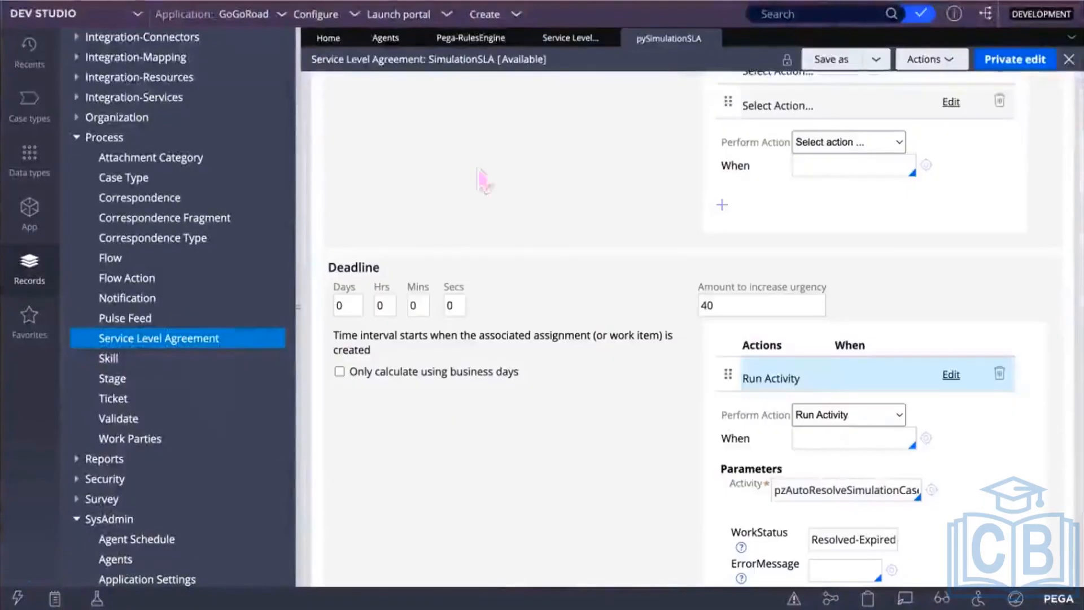
left_click(193, 339)
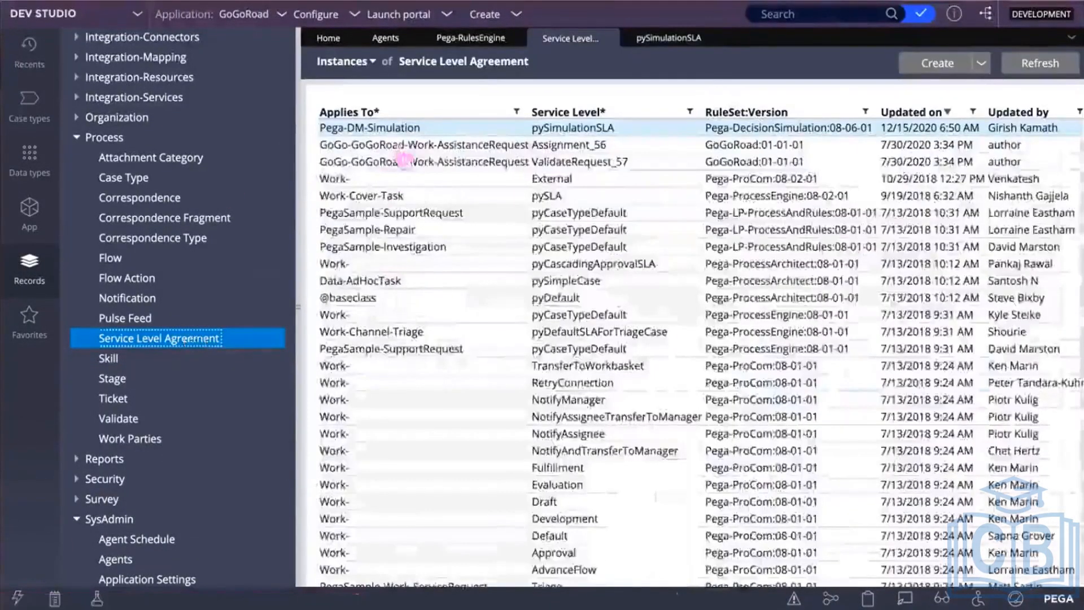
left_click(395, 161)
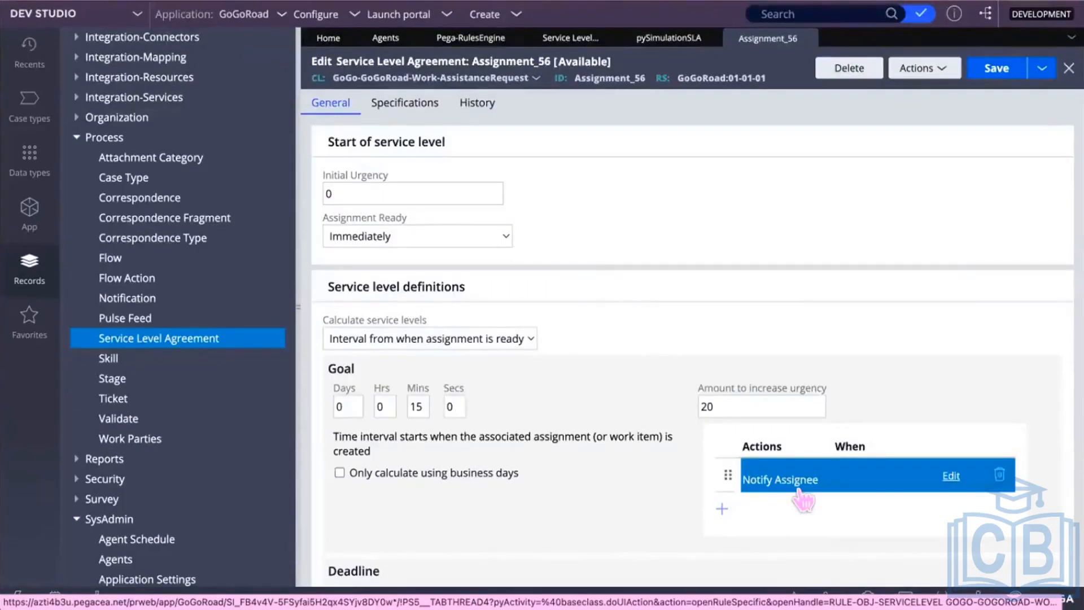
Step: Review the intervals, urgency increases and escalation actions for the goal, deadline and passed deadline of Assignment_56
scroll(799, 491, "down", 5)
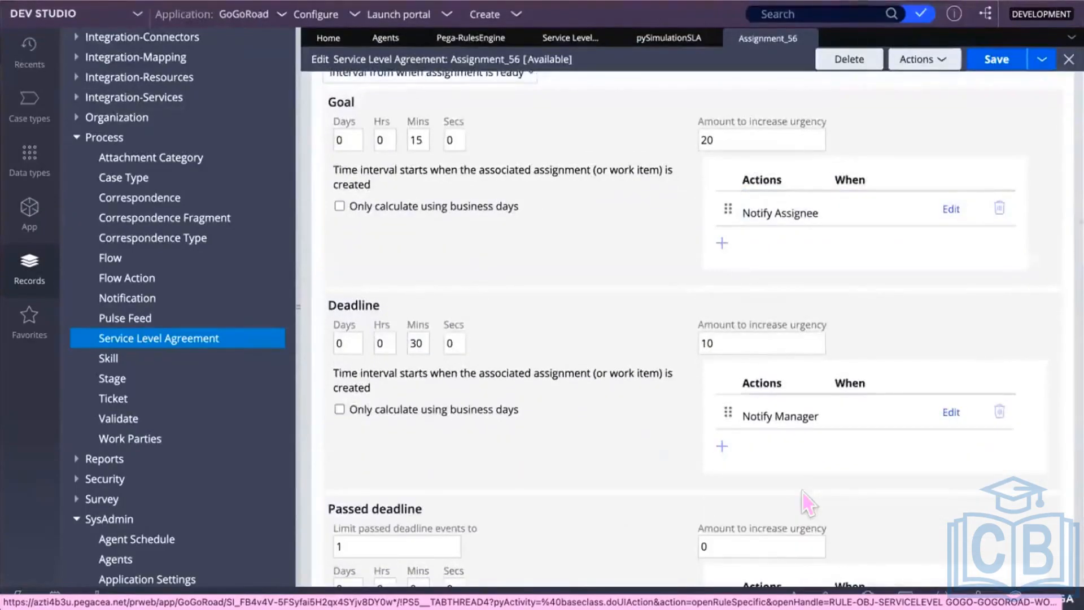
scroll(505, 459, "down", 2)
scroll(505, 460, "up", 4)
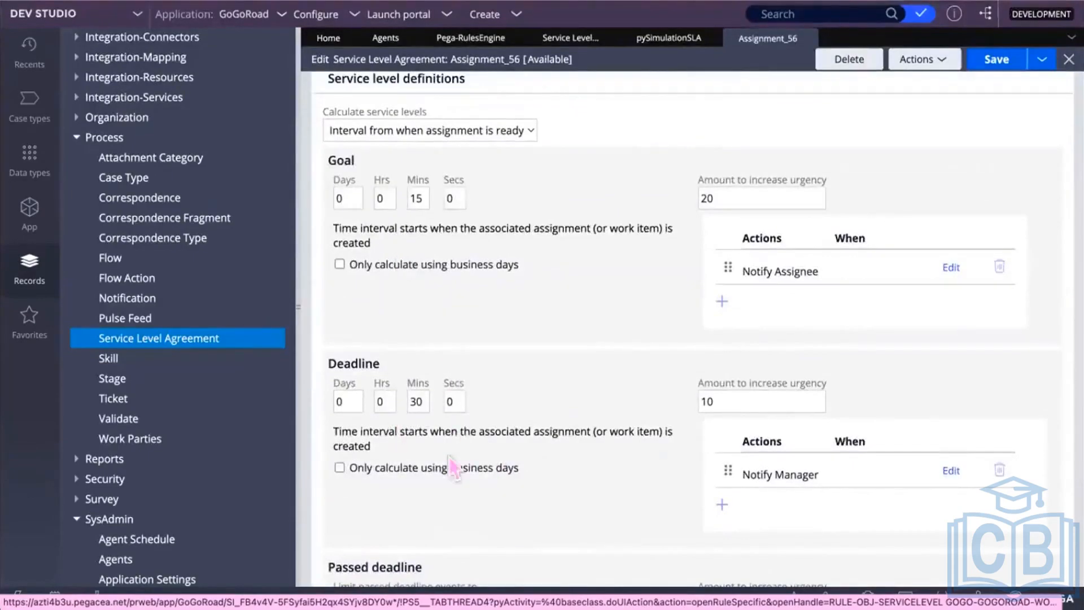
scroll(584, 500, "down", 3)
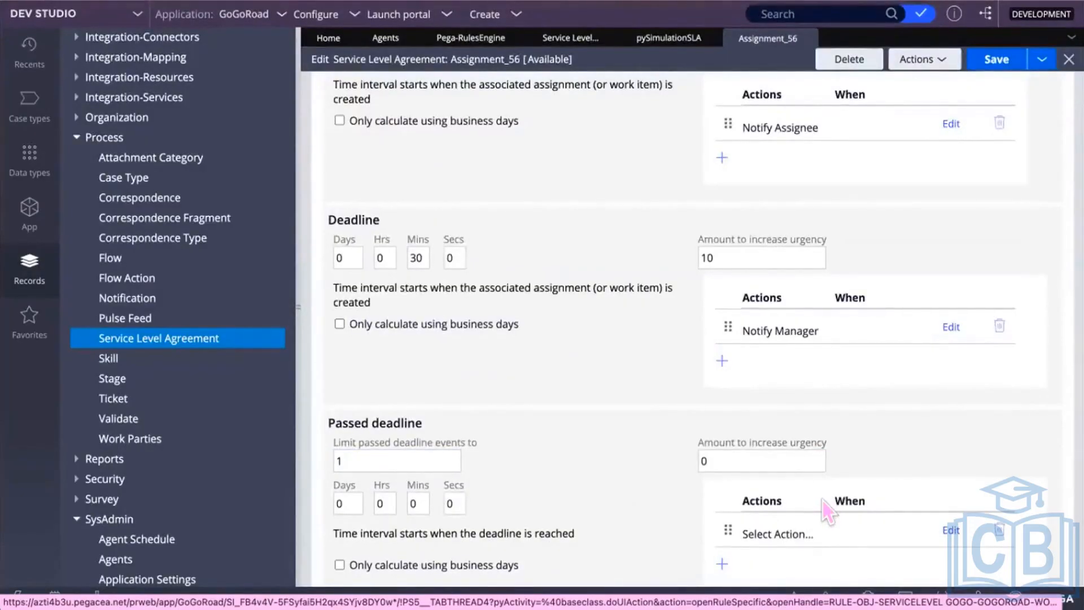
scroll(722, 484, "down", 1)
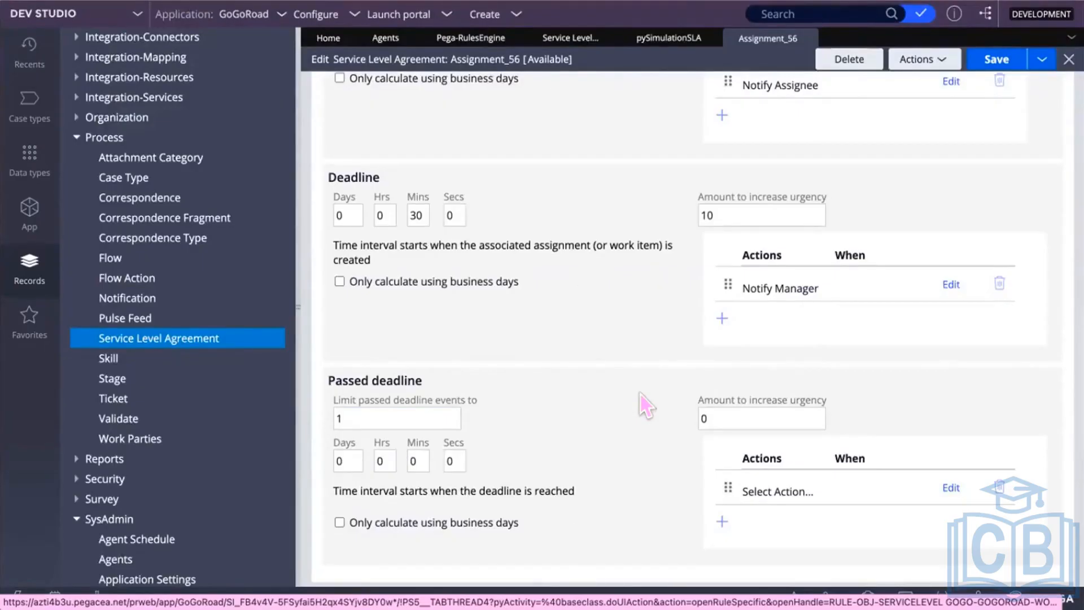
scroll(542, 347, "up", 1)
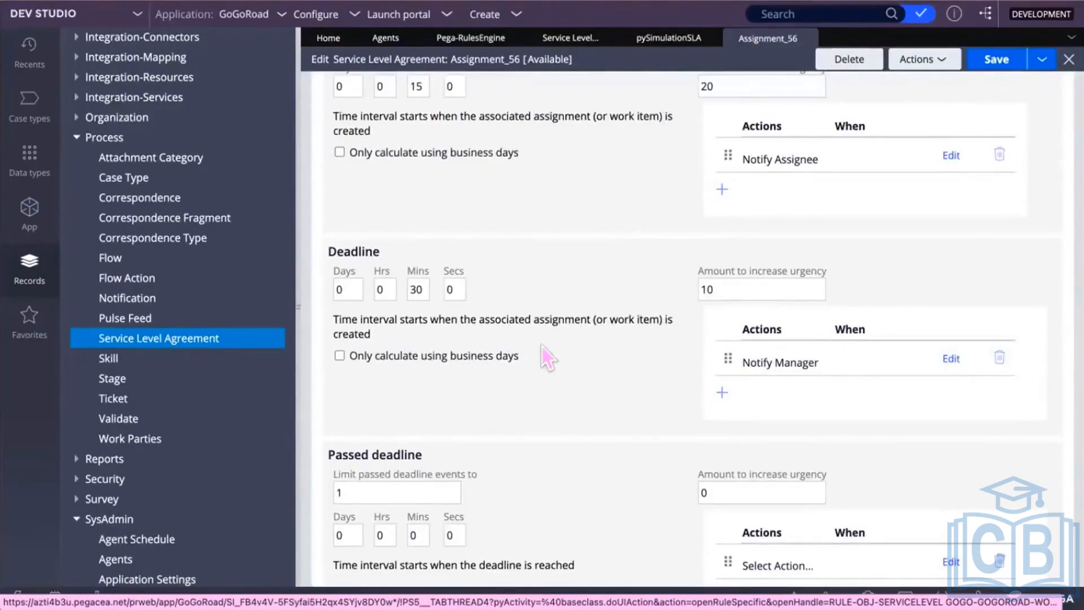
scroll(542, 346, "up", 1)
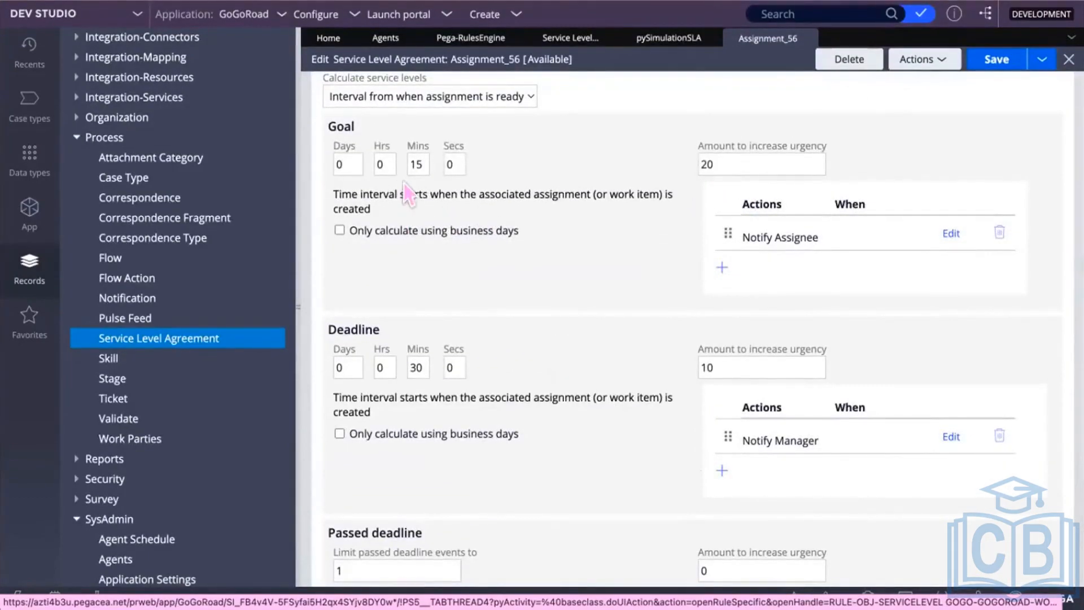
Step: Examine the minutes values of the goal and deadline intervals, selecting each in turn
left_click(416, 161)
double_click(416, 163)
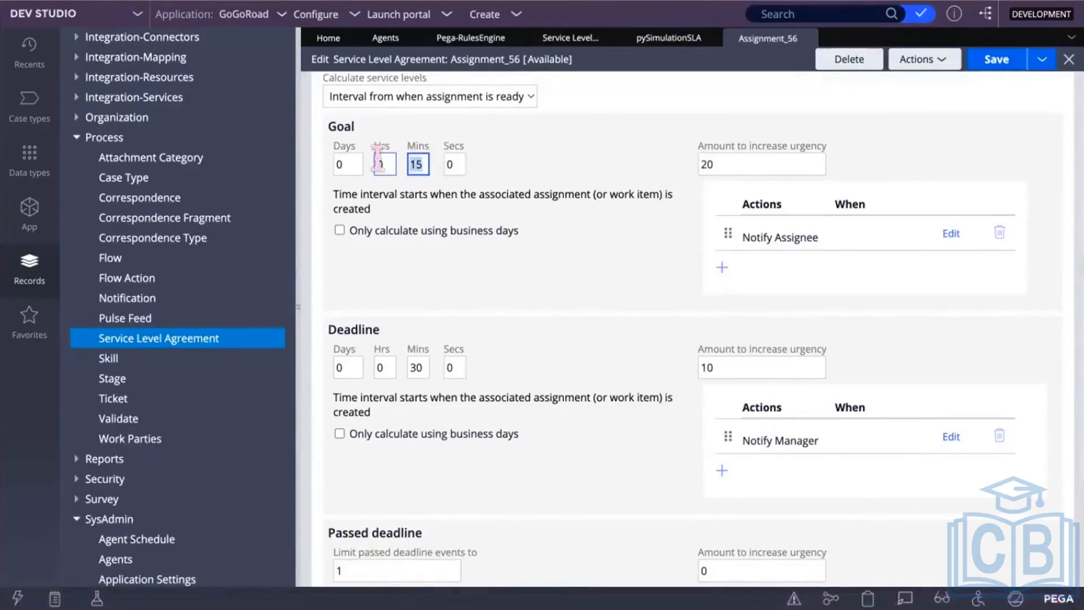
left_click(417, 367)
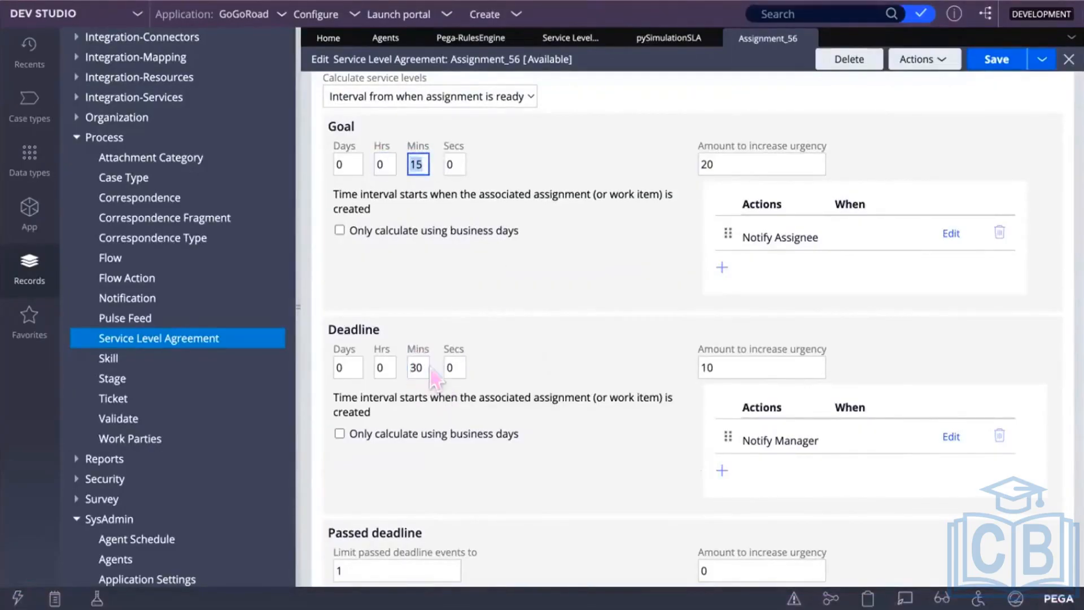
double_click(418, 367)
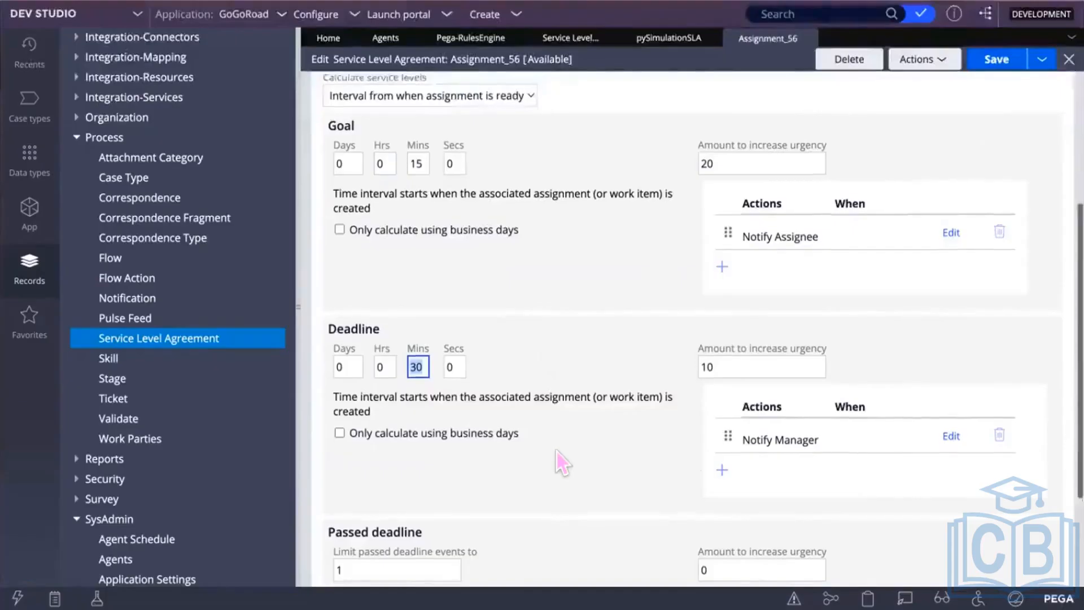
scroll(557, 452, "down", 2)
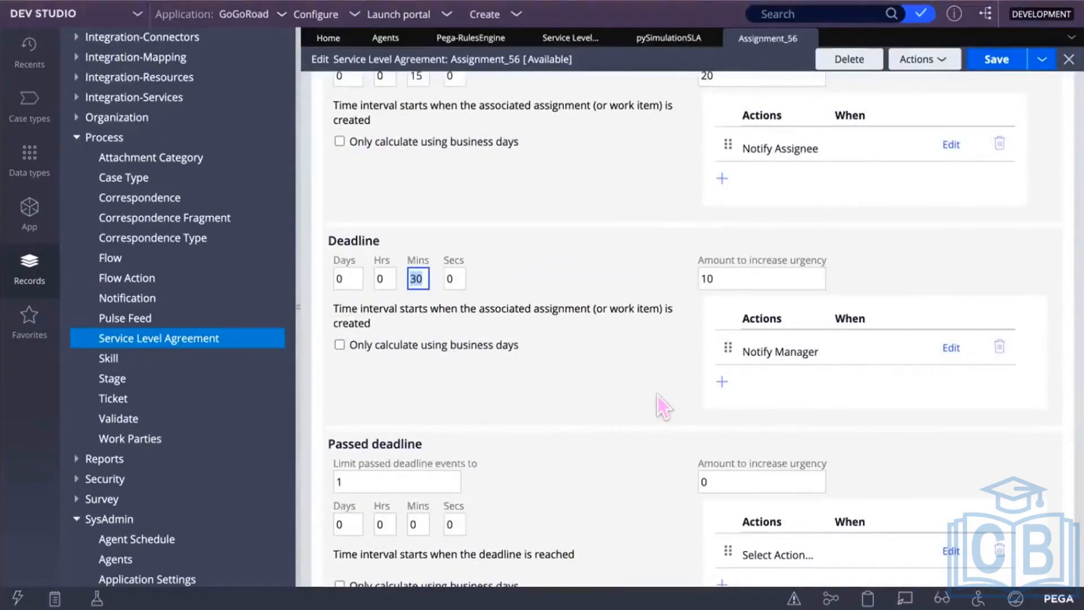
Step: Compare the minutes values of the goal and deadline intervals in Assignment_56
scroll(571, 268, "up", 2)
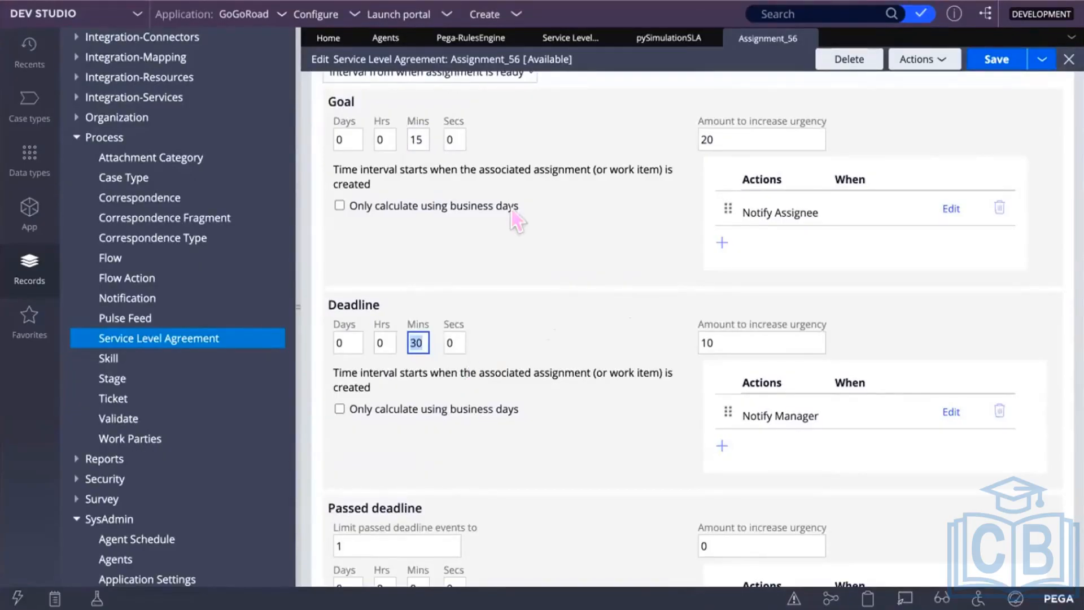
double_click(418, 139)
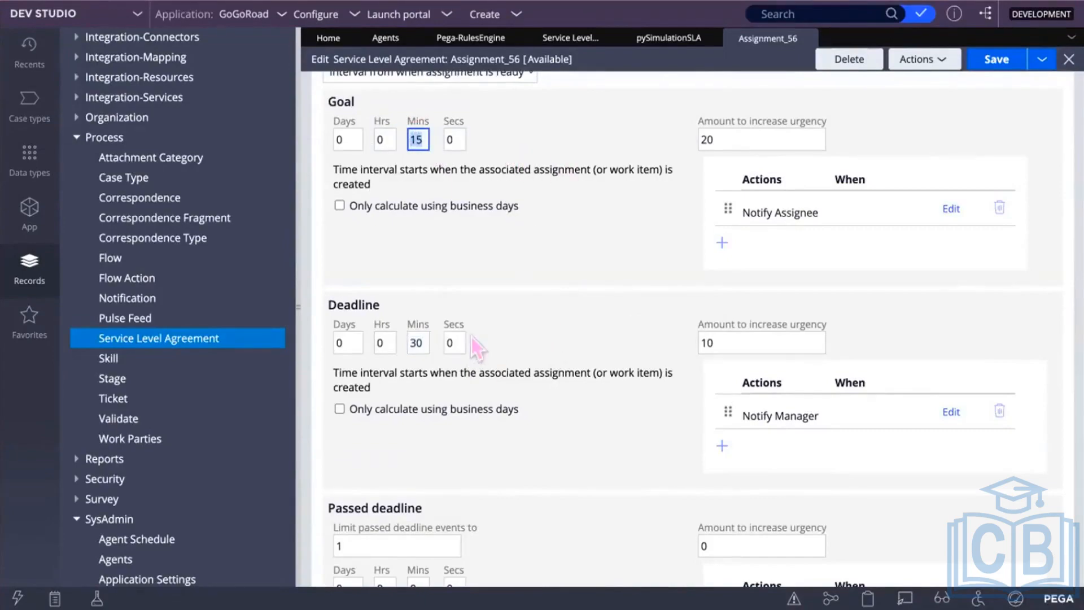
left_click(423, 342)
left_click(424, 342)
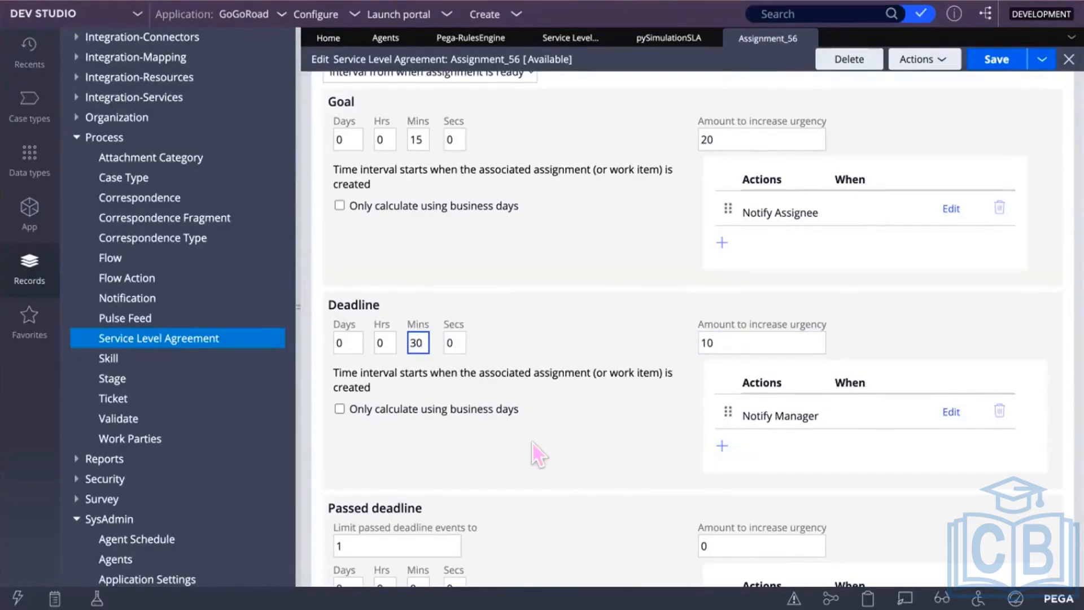
scroll(533, 443, "down", 1)
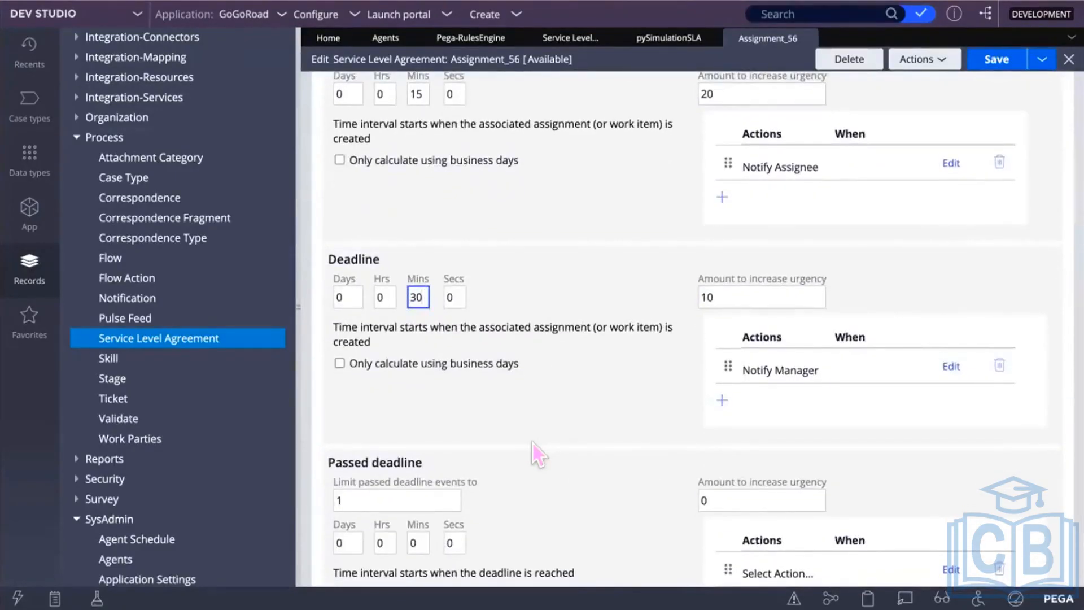
scroll(533, 443, "up", 1)
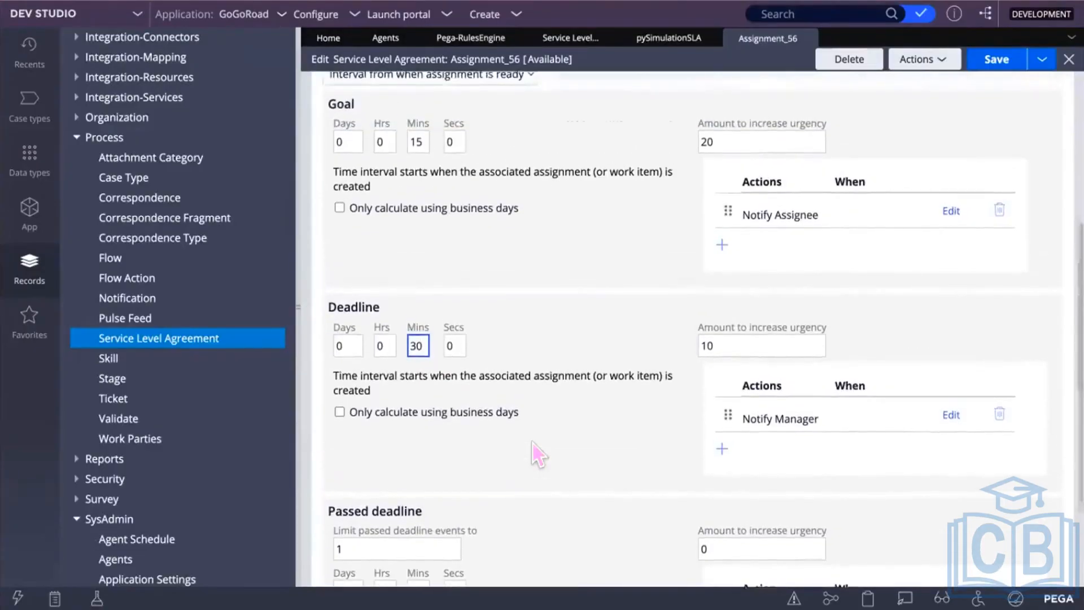
scroll(533, 442, "up", 1)
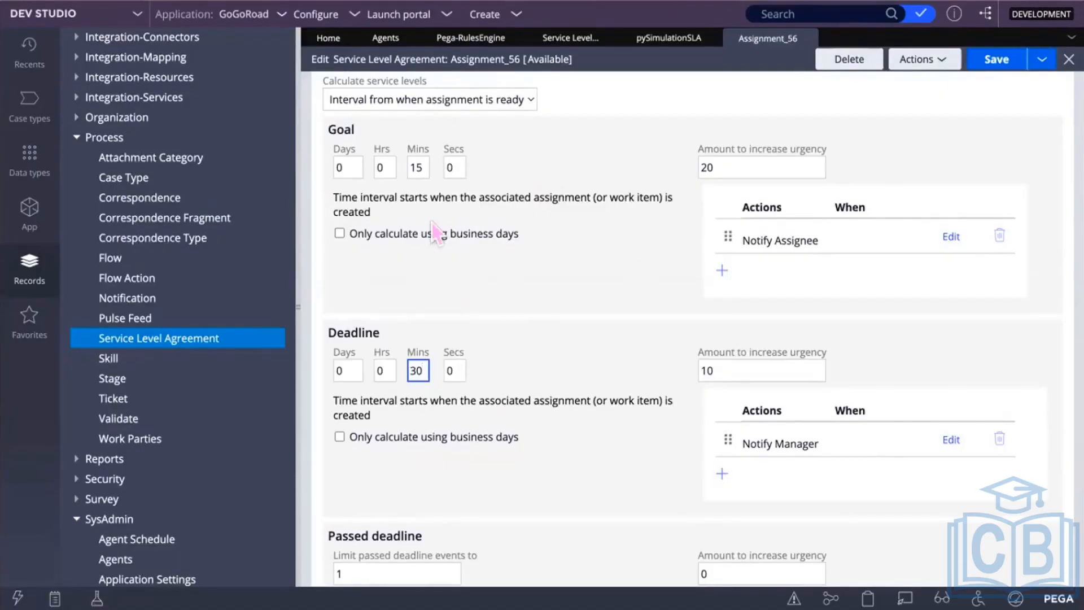
Step: Examine the full goal interval and the days, hours and minutes fields of the deadline interval
double_click(419, 167)
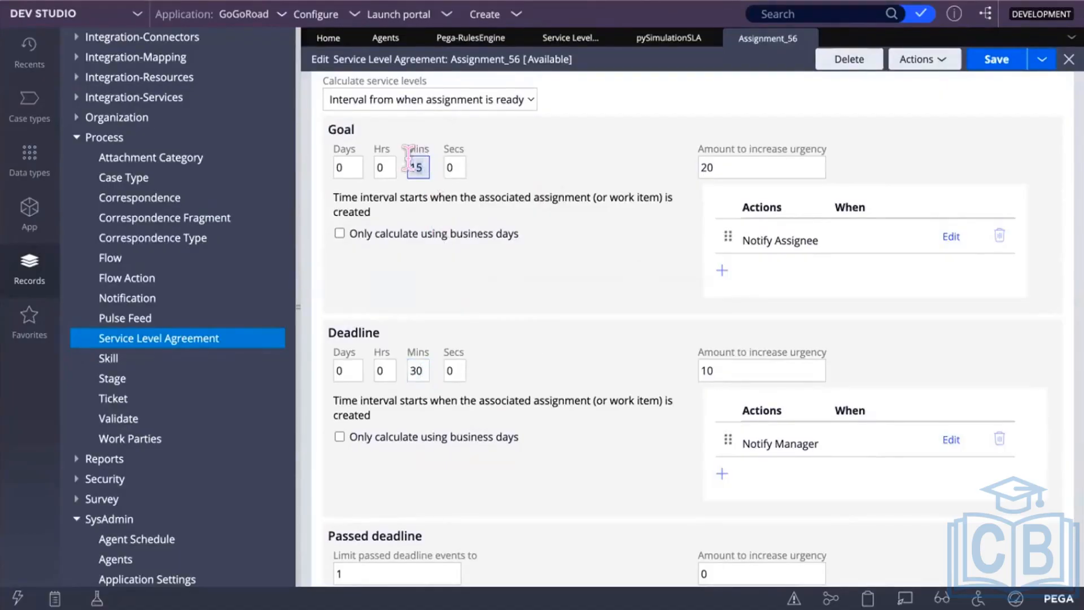
left_click(419, 370)
left_click(421, 167)
left_click_drag(331, 190, 458, 152)
left_click(419, 370)
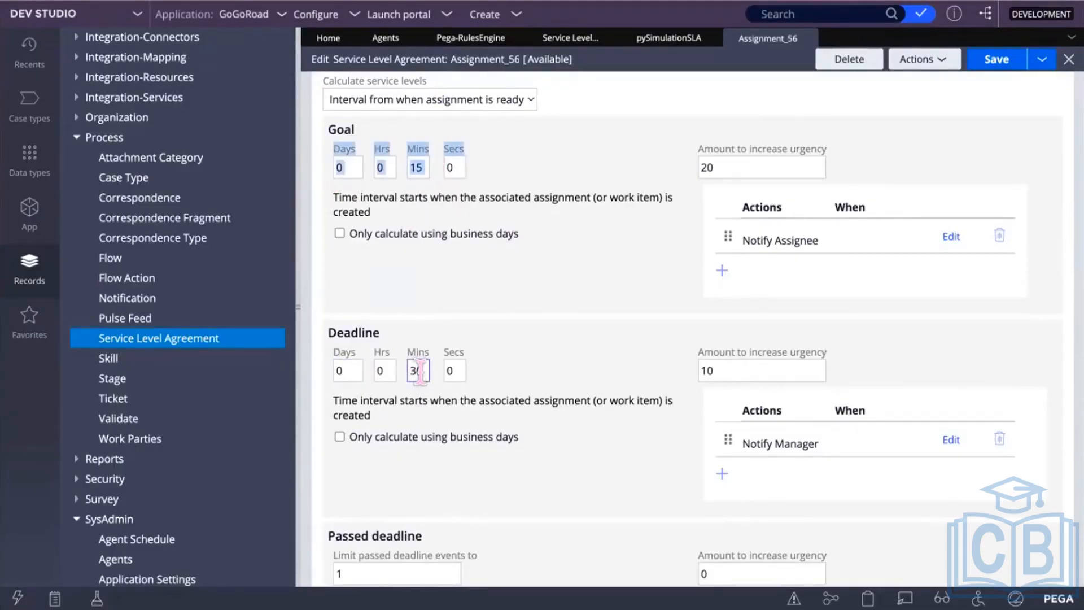
left_click(343, 372)
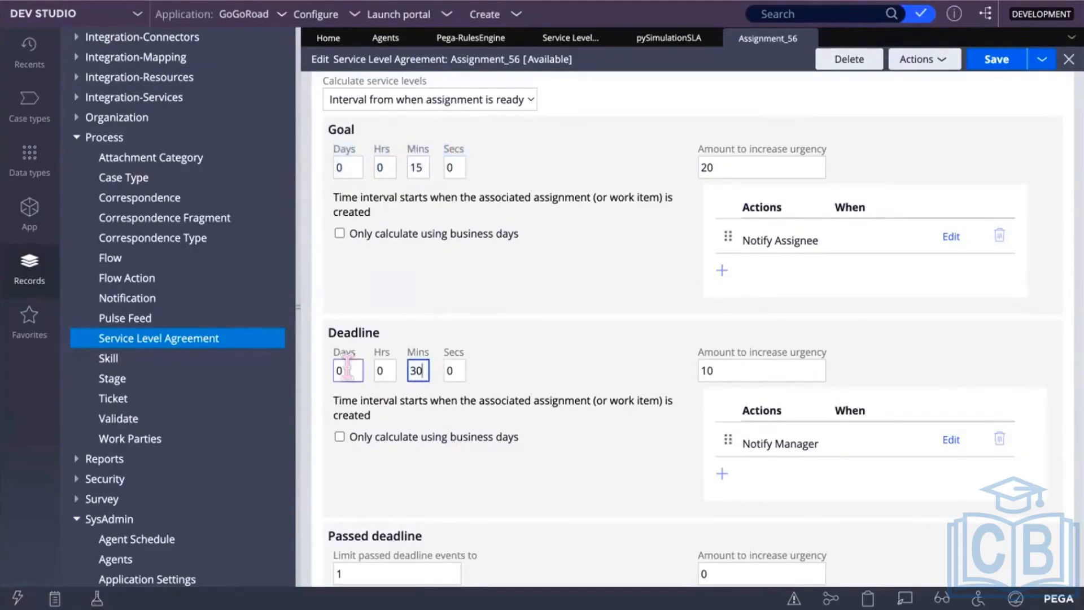
left_click(389, 374)
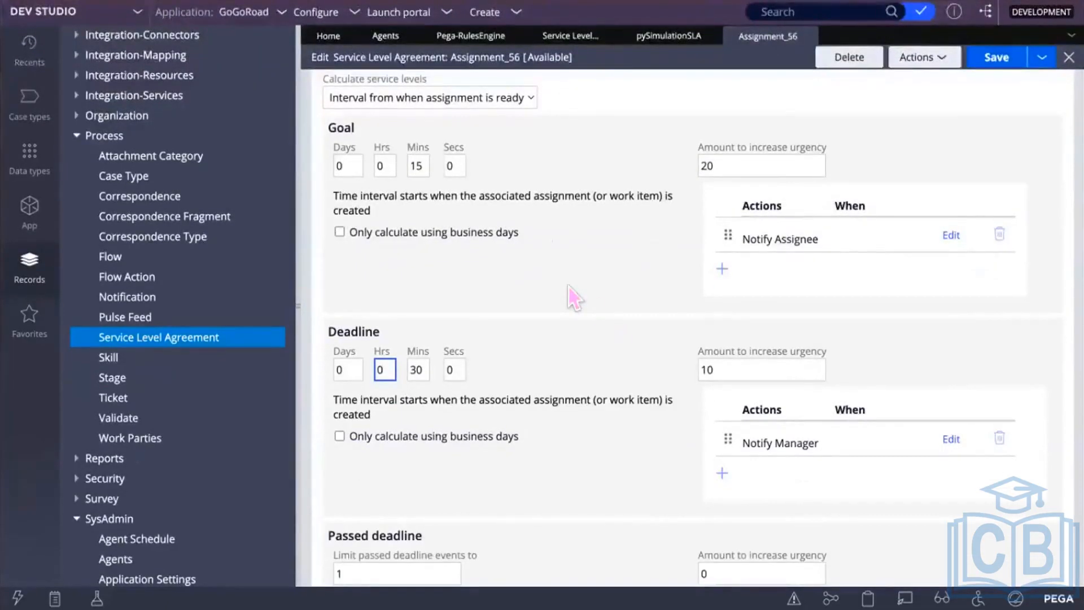
Step: Set the goal interval to 5 minutes and the deadline interval to 10 minutes
left_click(418, 165)
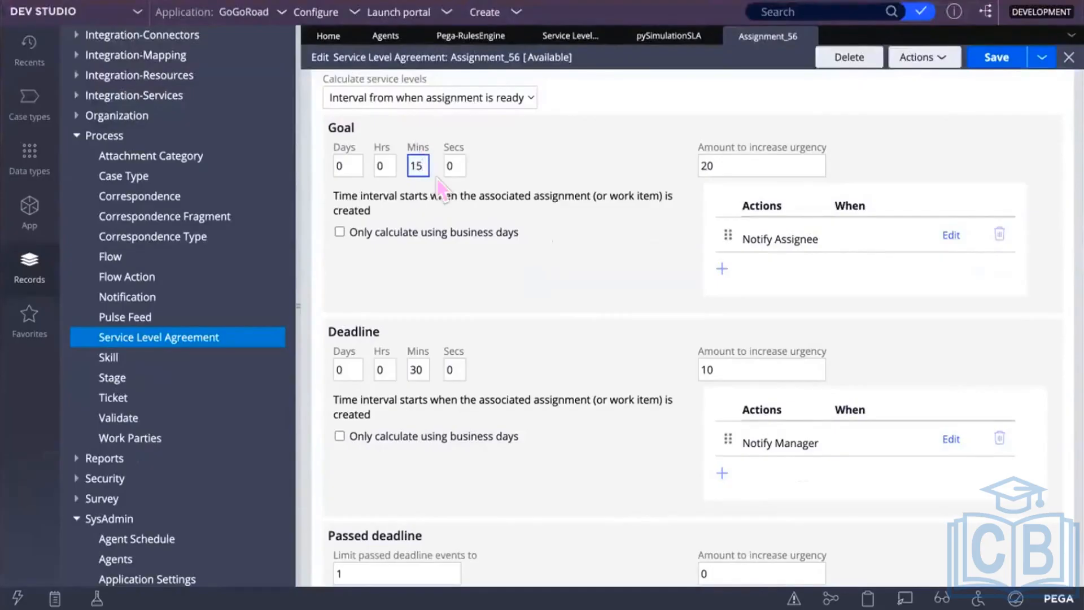
key("BackSpace")
key("BackSpace")
type("5")
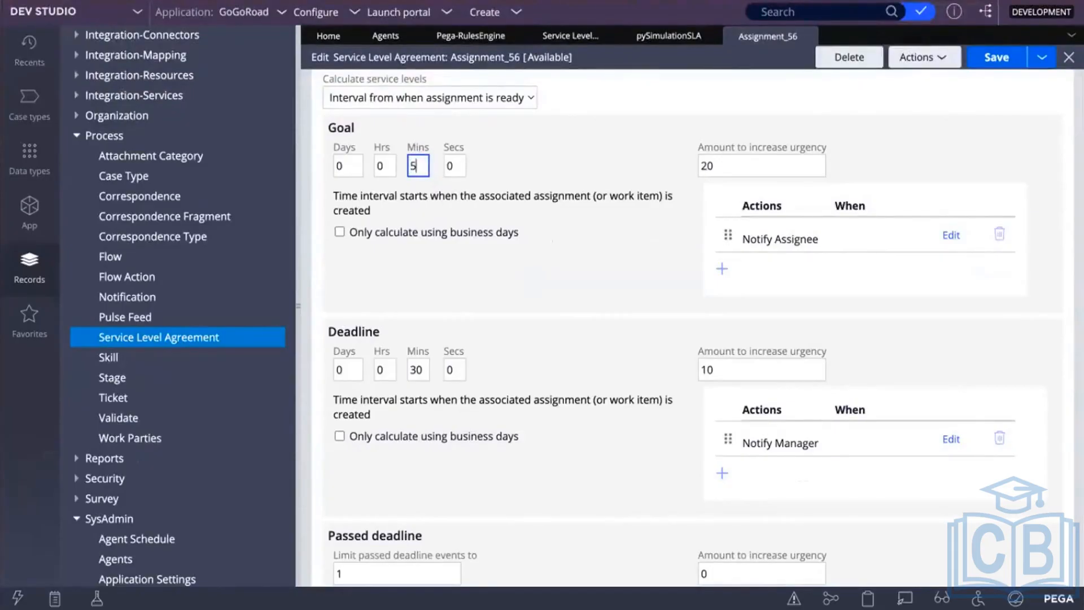
left_click(418, 370)
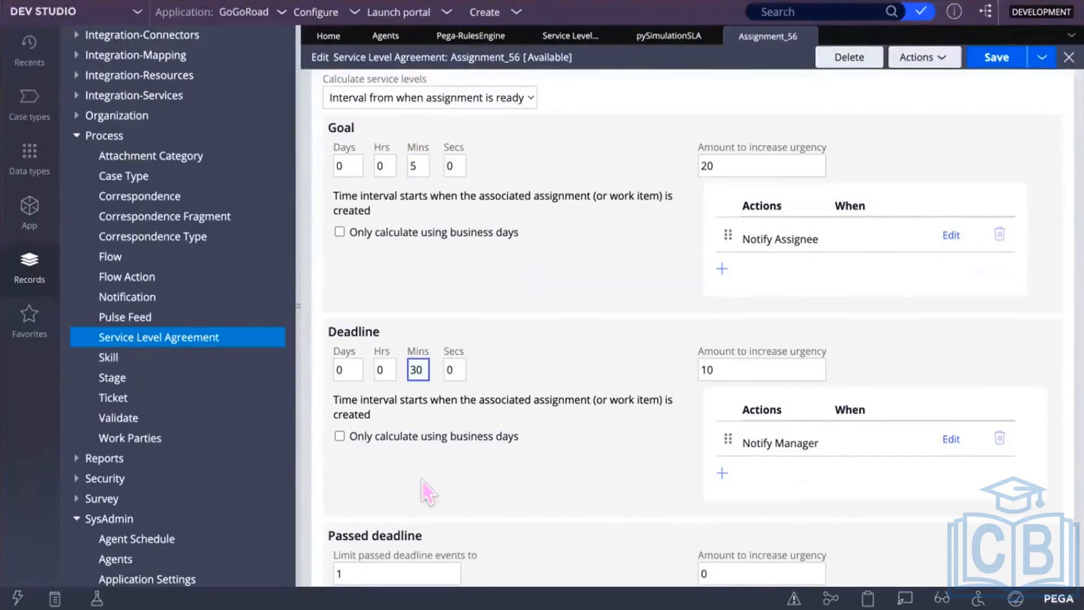
key("BackSpace")
key("BackSpace")
type("10")
left_click_drag(394, 336, 315, 329)
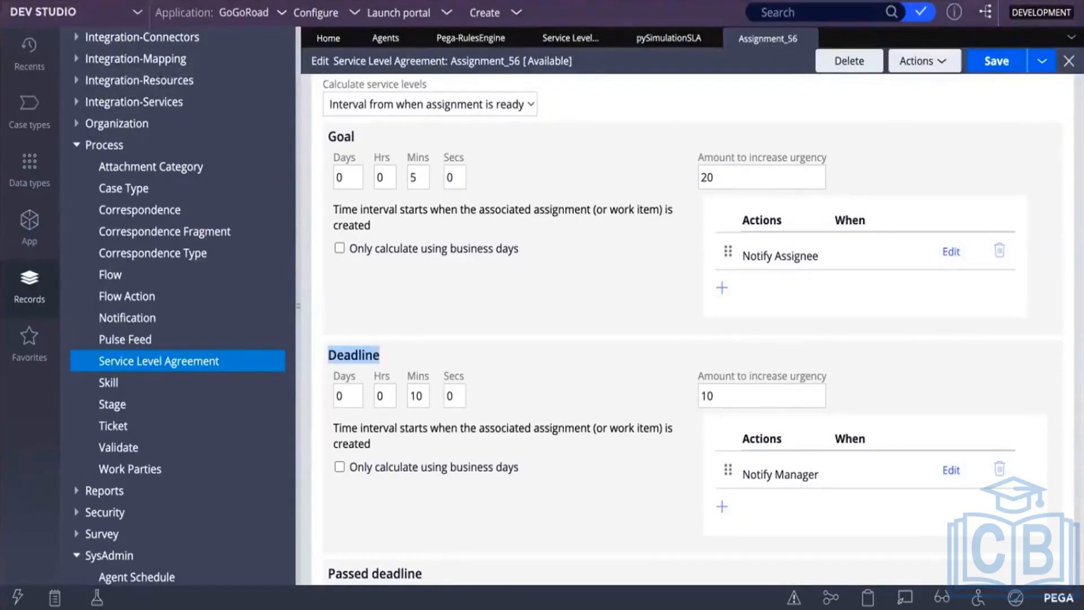
Step: Re-enter 5 minutes for the goal, set the deadline to 2 minutes, and try to save the service level agreement
left_click(422, 176)
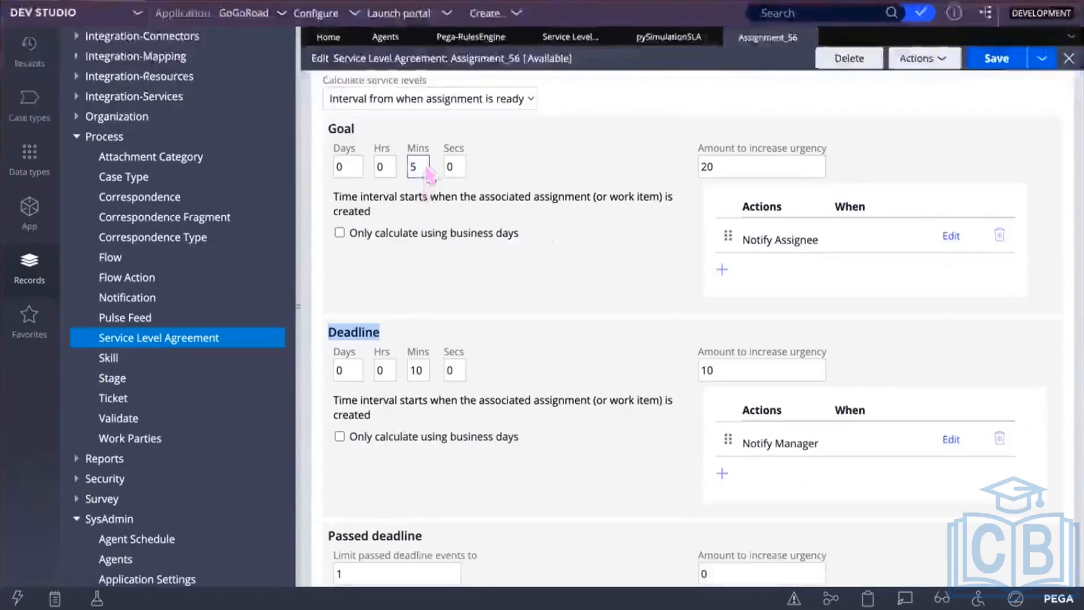
left_click(424, 165)
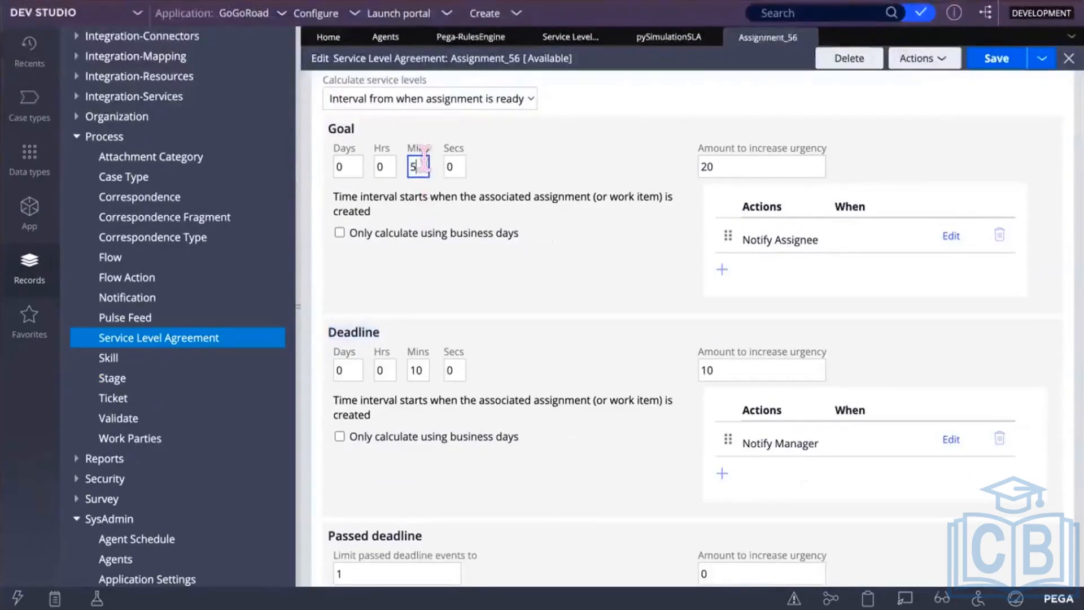
key("BackSpace")
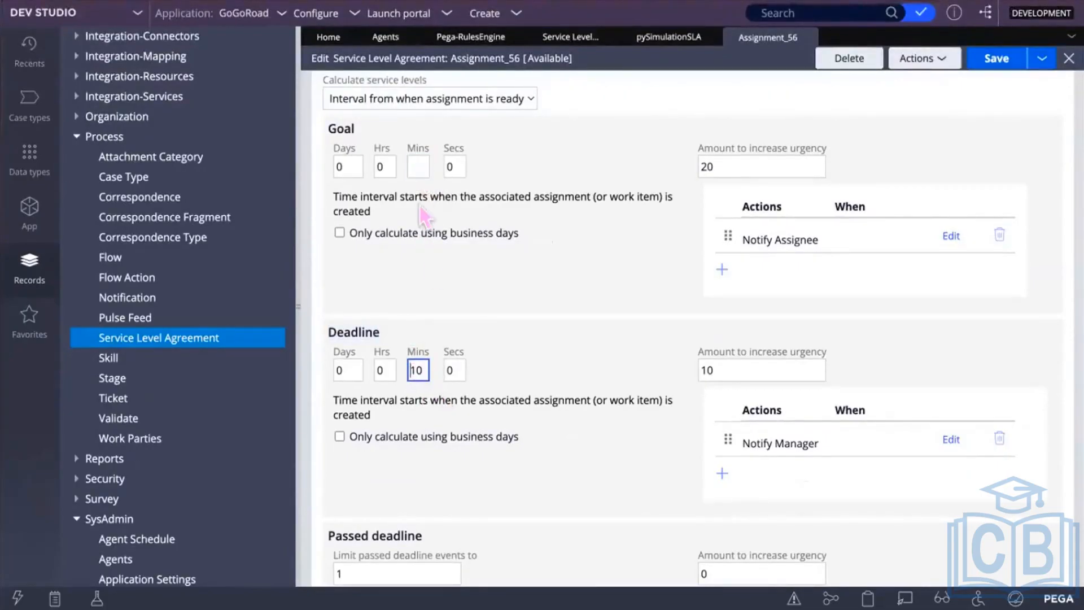
type("5")
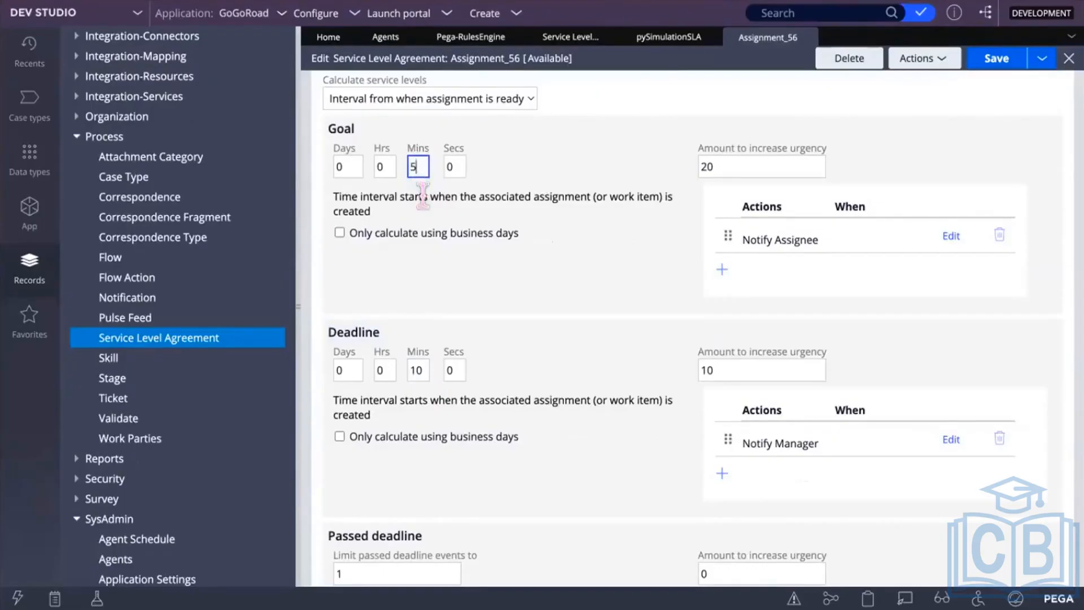
left_click(419, 370)
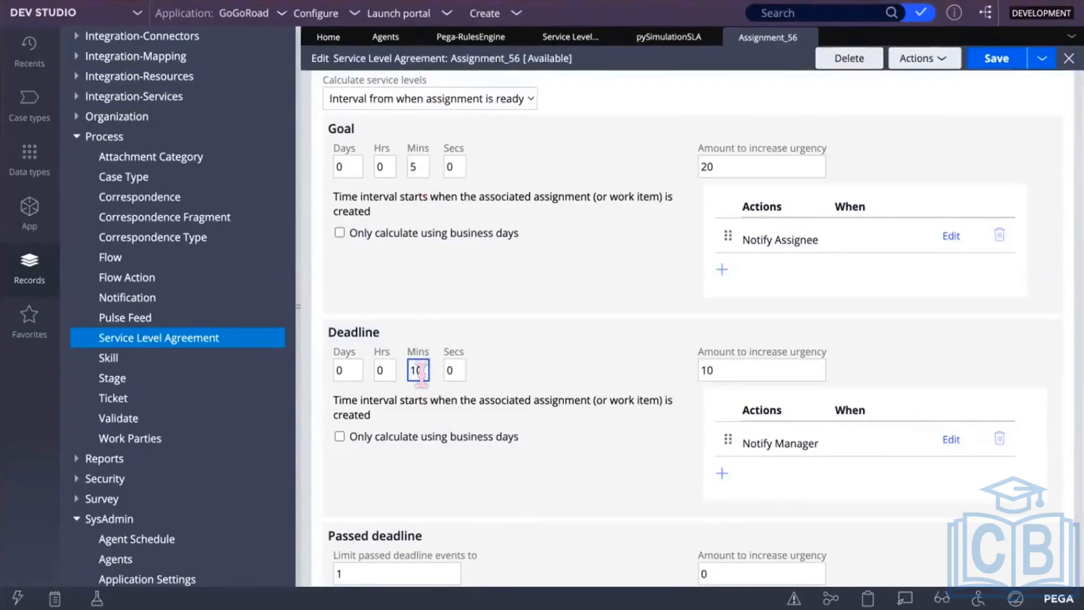
key("BackSpace")
key("BackSpace")
type("2")
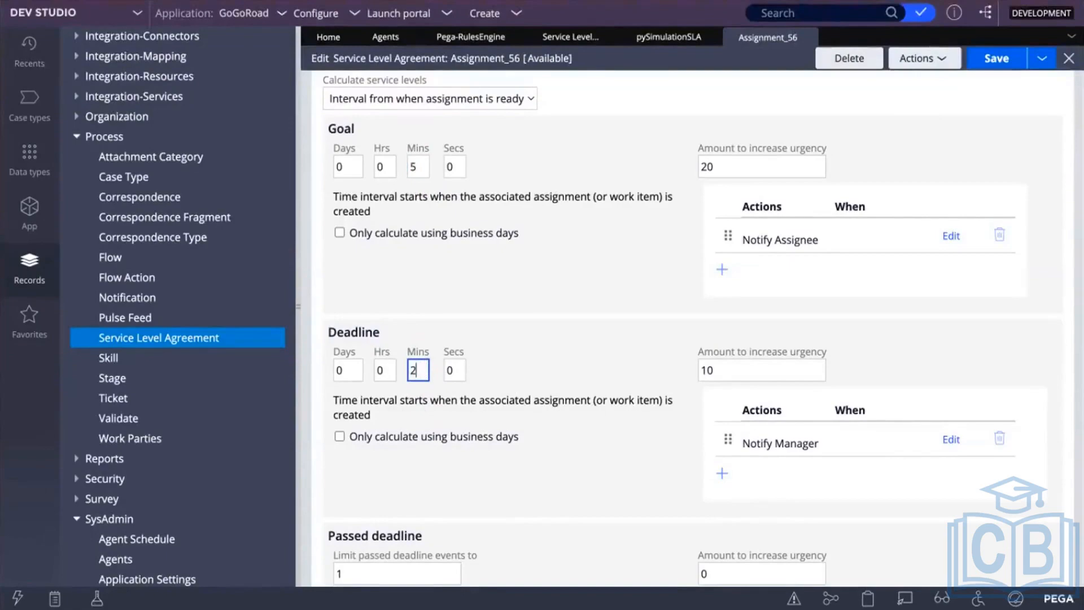
left_click(512, 482)
left_click(994, 62)
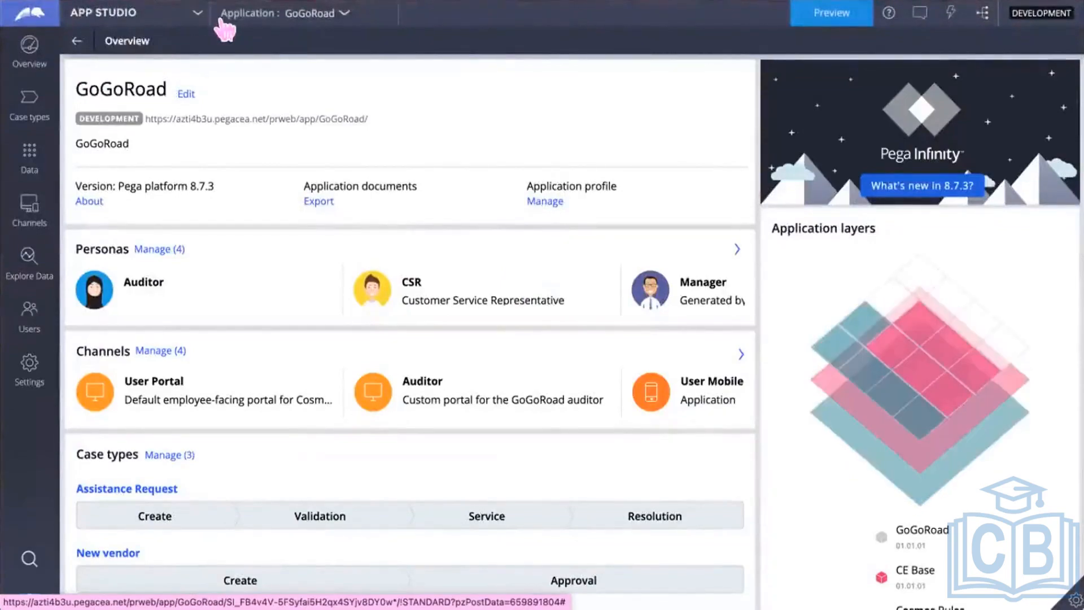
Step: Switch from App Studio to Dev Studio and refresh Assignment_56 to discard the unsaved interval changes
left_click(197, 13)
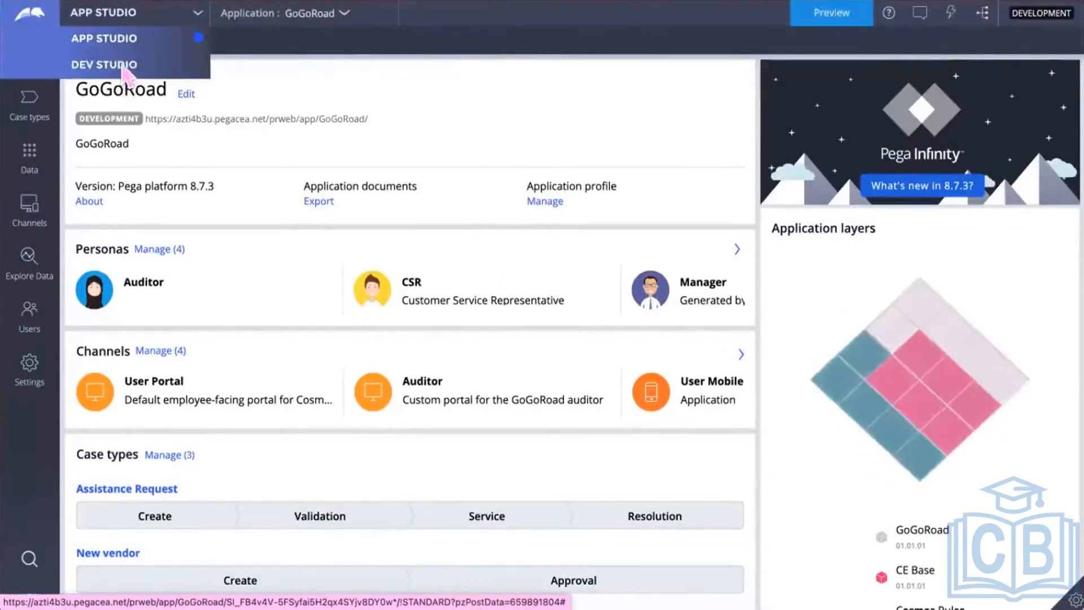
left_click(122, 67)
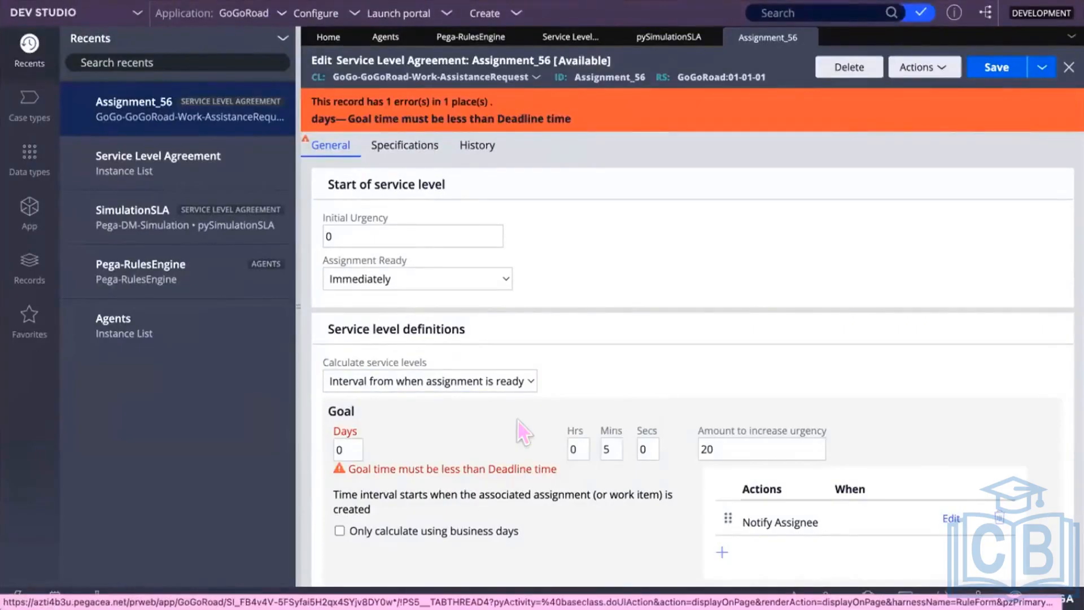
left_click(931, 67)
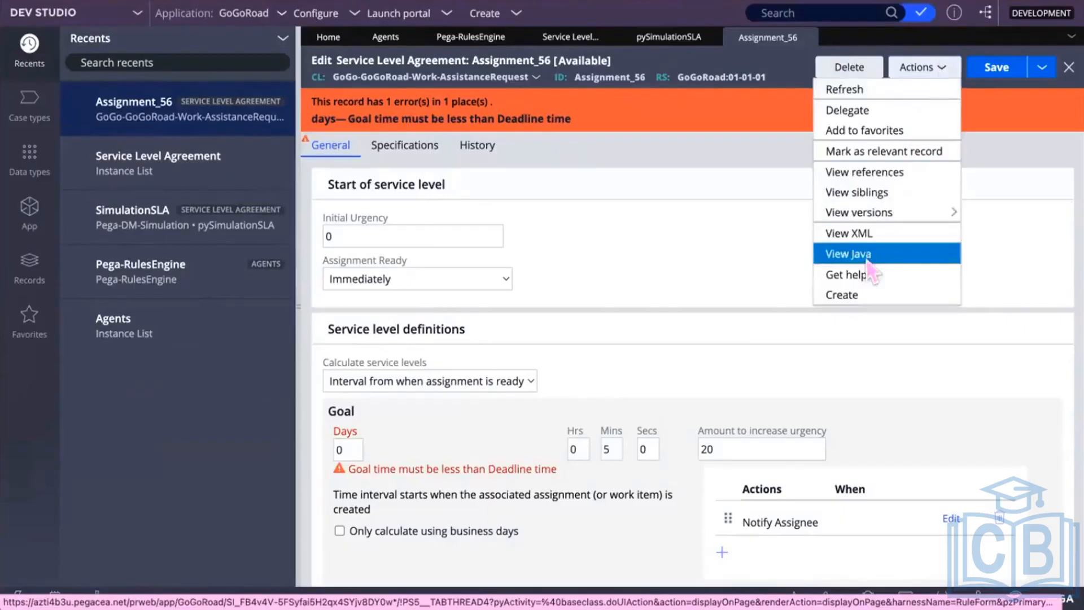
left_click(855, 88)
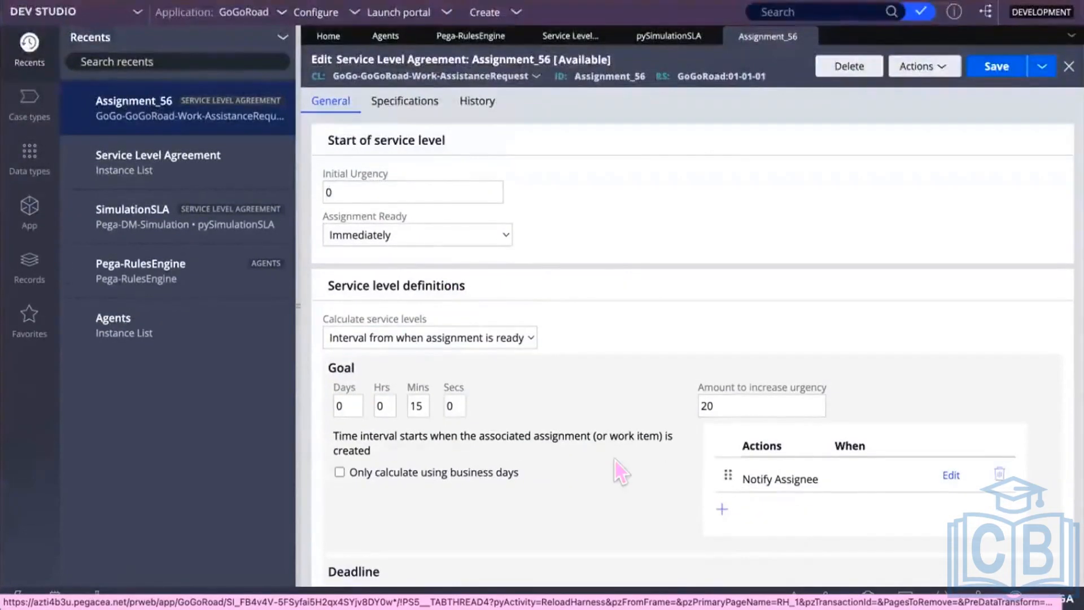
Step: Review the start of service level settings and the goal and deadline intervals of the refreshed Assignment_56
scroll(615, 461, "down", 3)
scroll(616, 461, "up", 3)
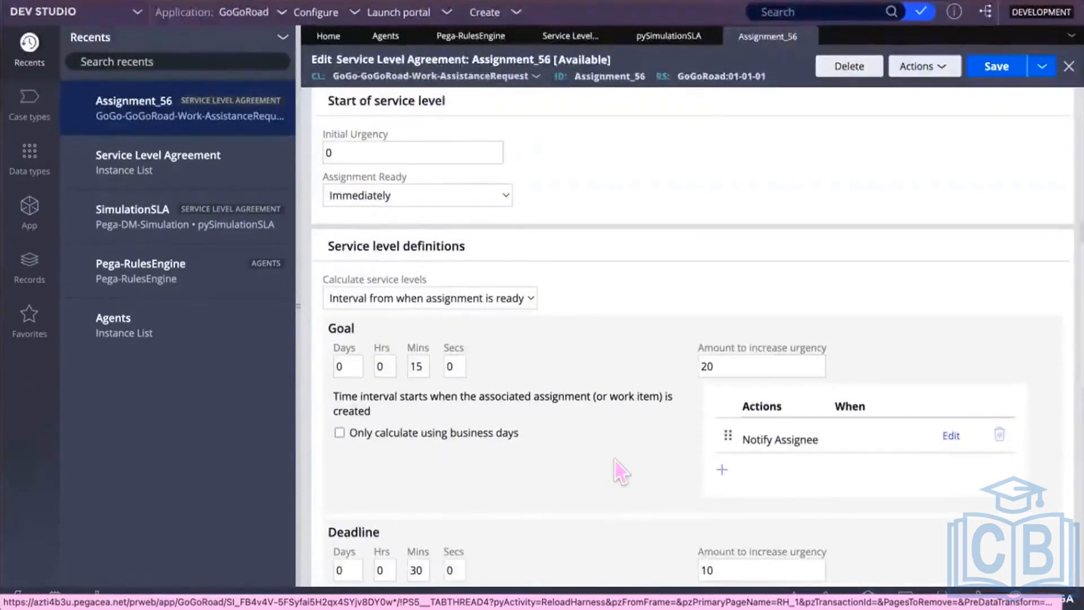
scroll(428, 448, "down", 3)
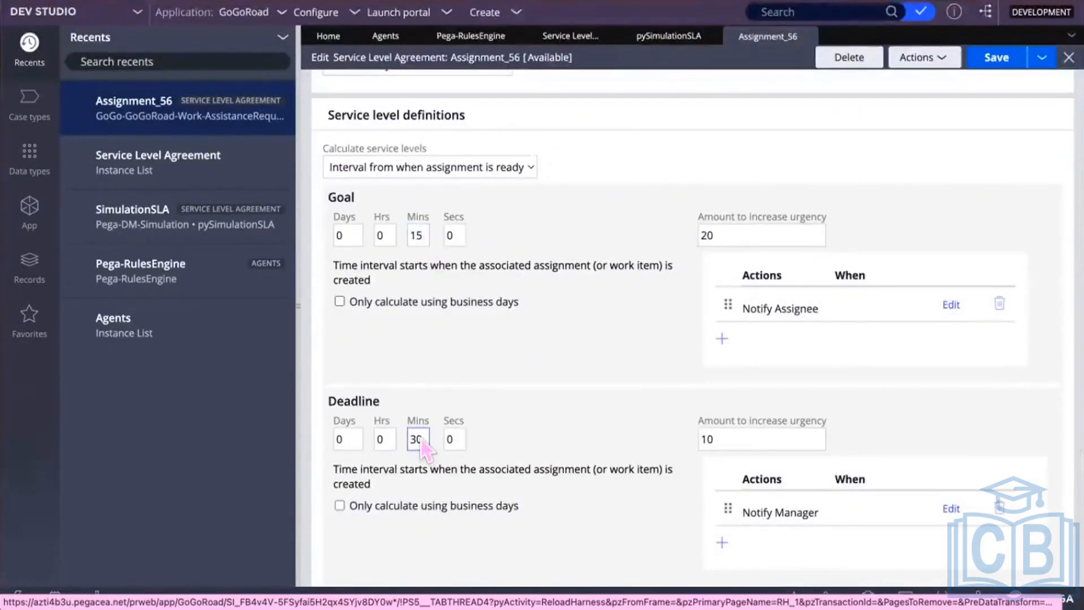
left_click(420, 434)
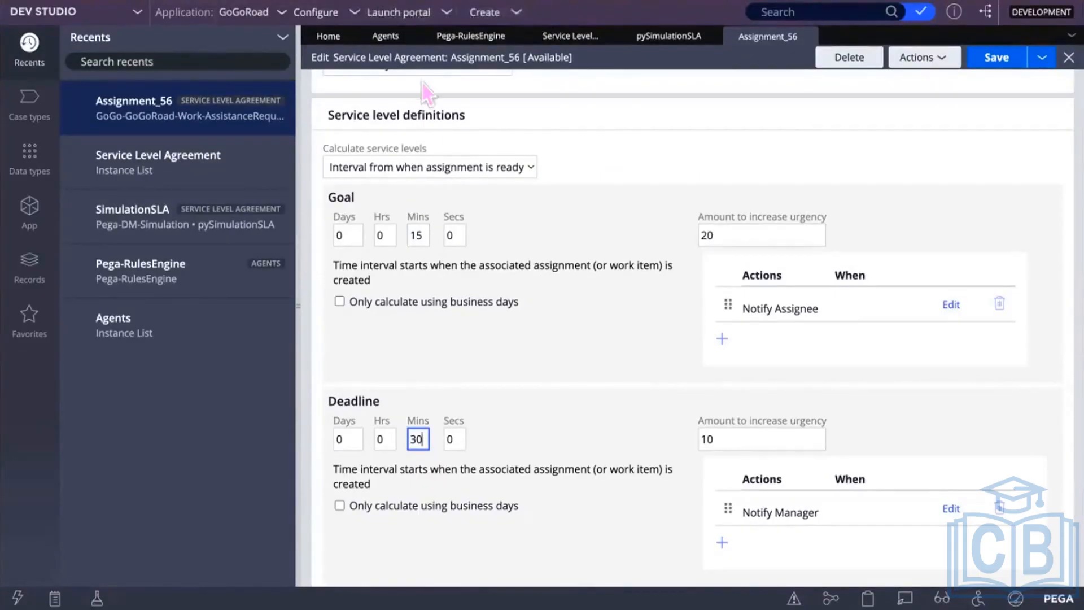
scroll(551, 324, "up", 2)
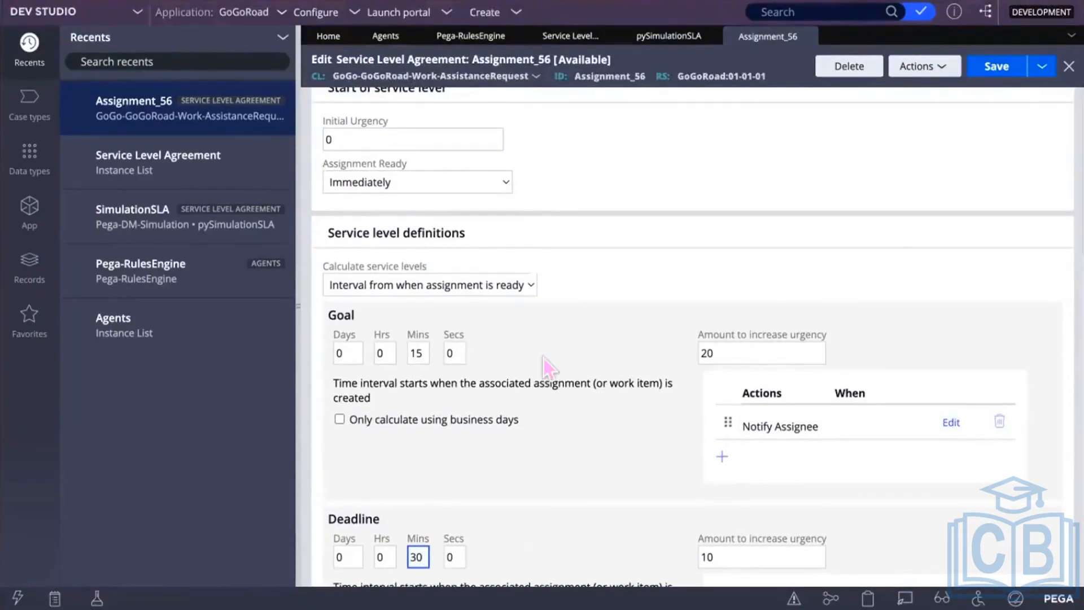
scroll(484, 573, "up", 1)
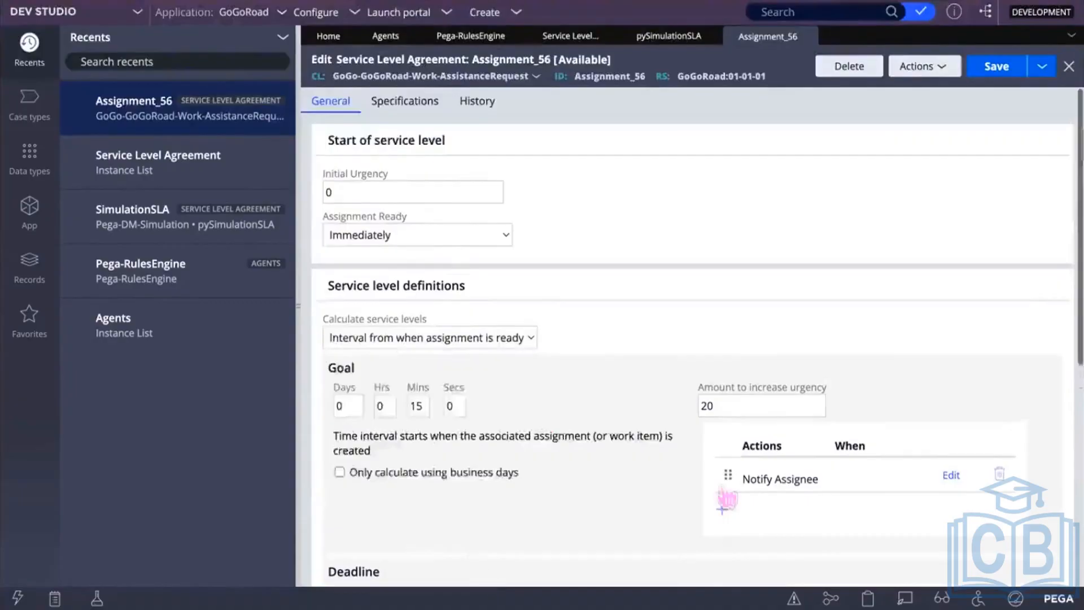
Step: Expand and collapse the goal's Notify Assignee action to examine its parameters, and review the deadline and passed deadline sections
scroll(726, 491, "down", 2)
left_click(757, 390)
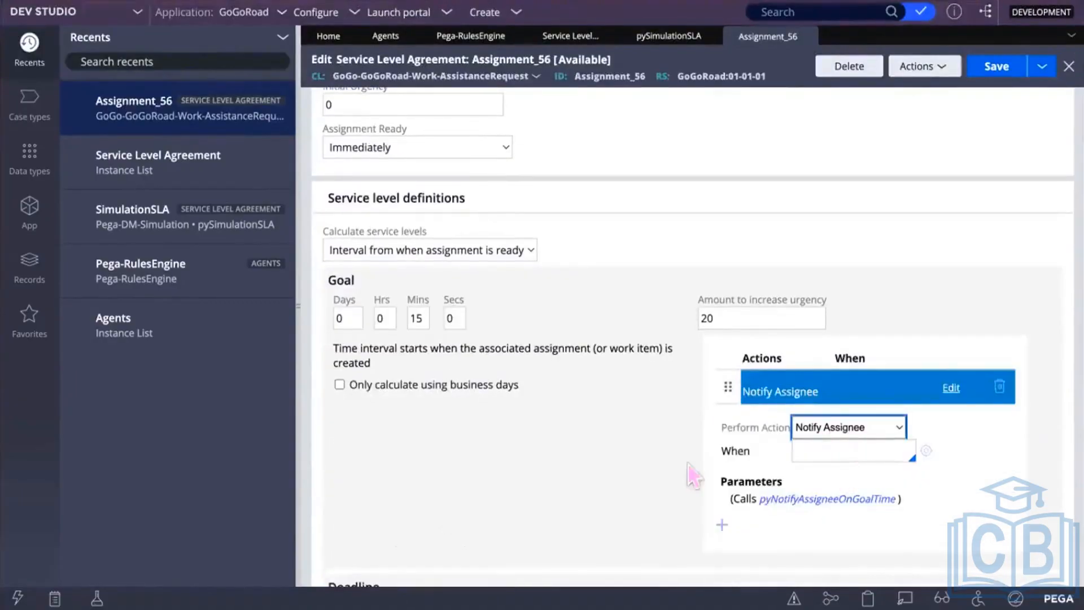
scroll(800, 317, "down", 2)
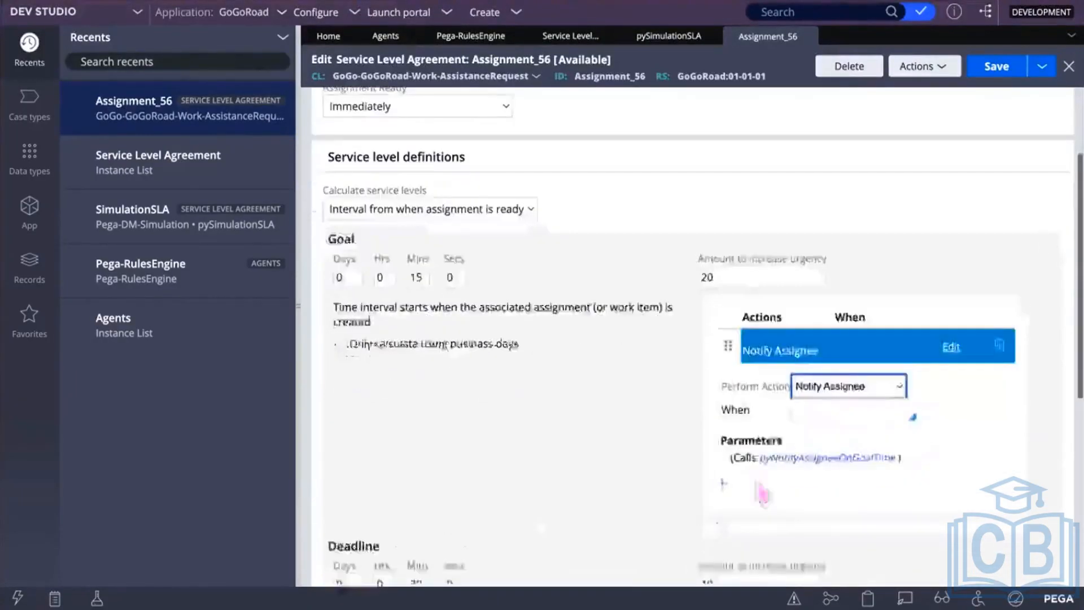
left_click(800, 298)
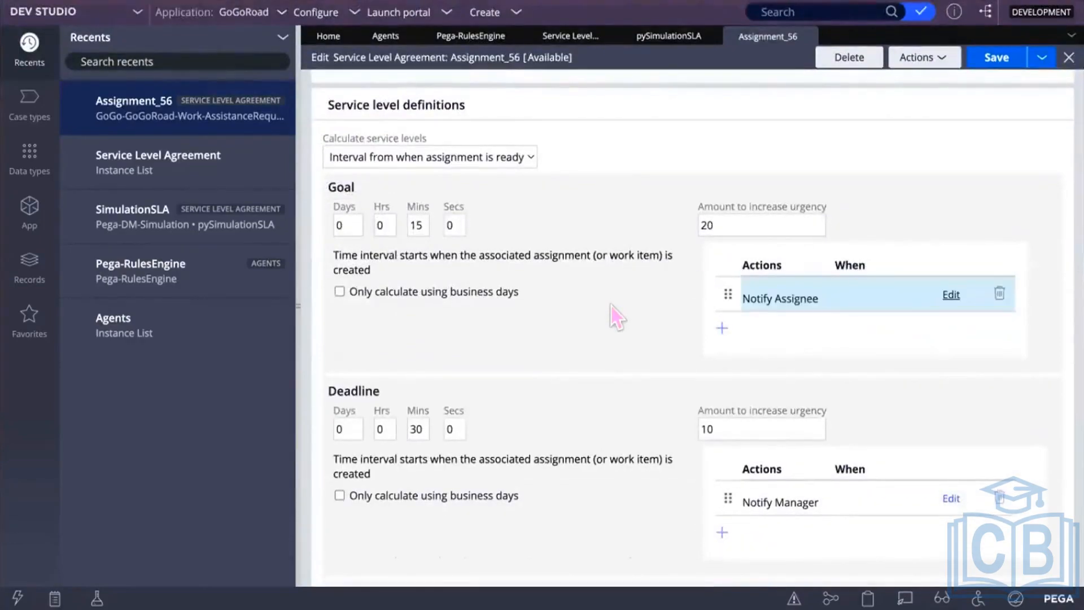
scroll(611, 306, "down", 4)
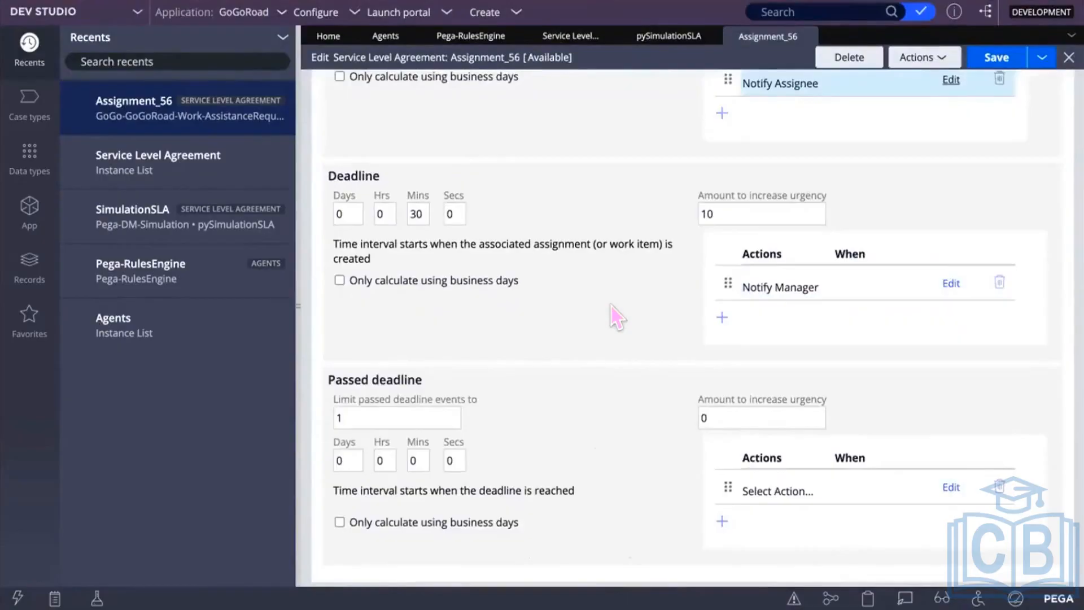
scroll(611, 306, "up", 2)
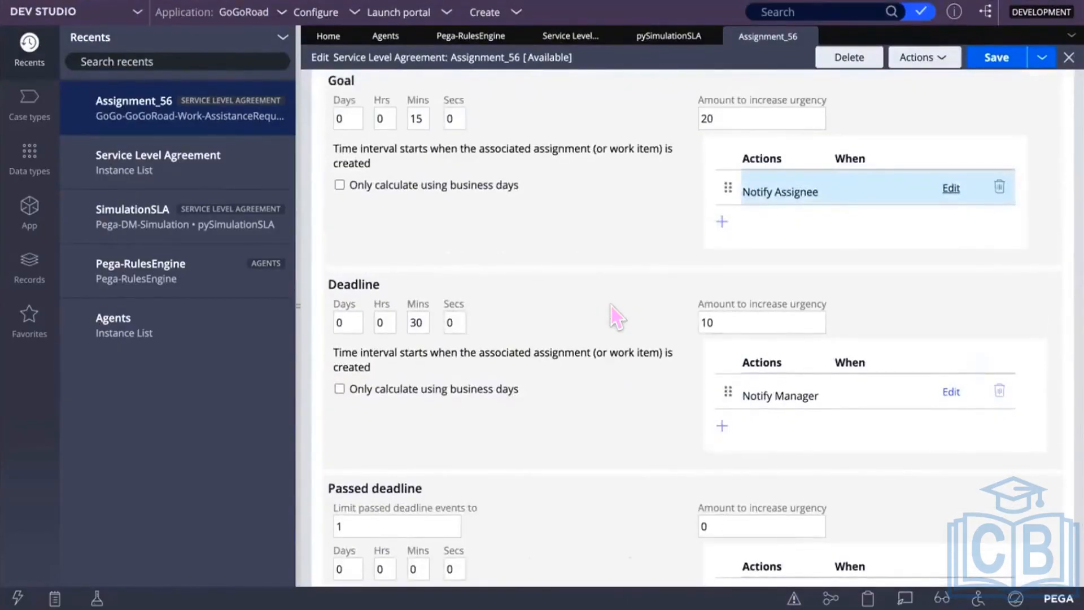
Step: Recheck Assignment_56's initial urgency, assignment ready setting, and goal and deadline definitions
scroll(611, 306, "up", 3)
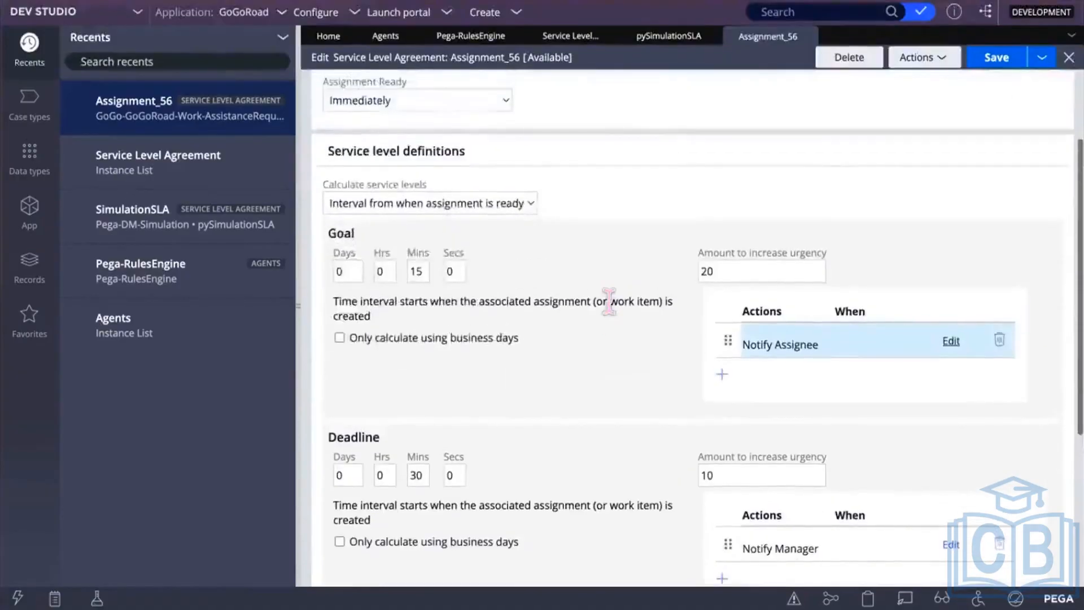
scroll(609, 302, "up", 3)
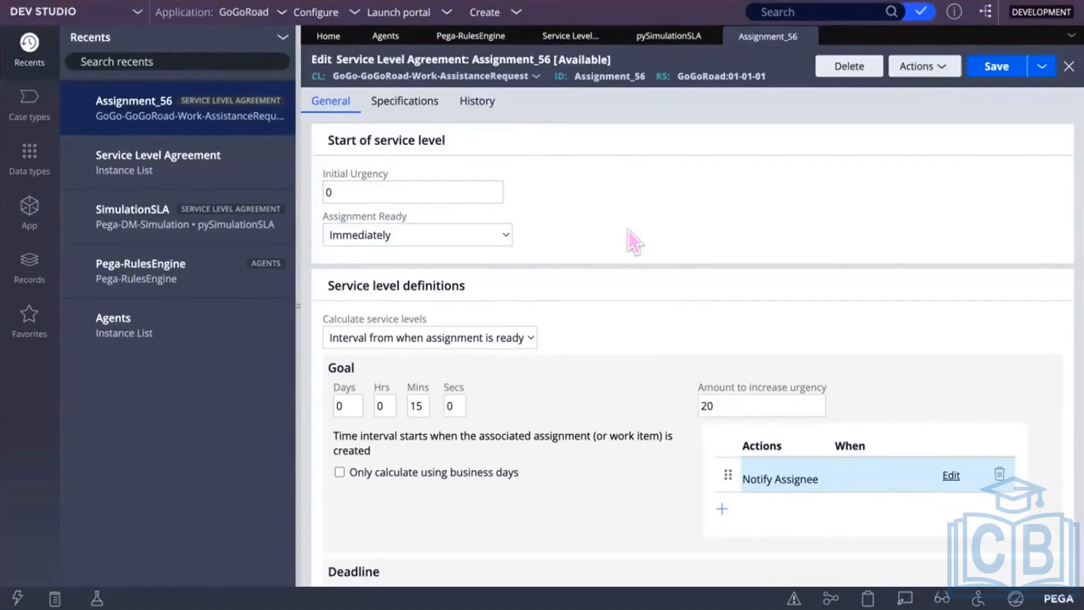
scroll(628, 231, "down", 3)
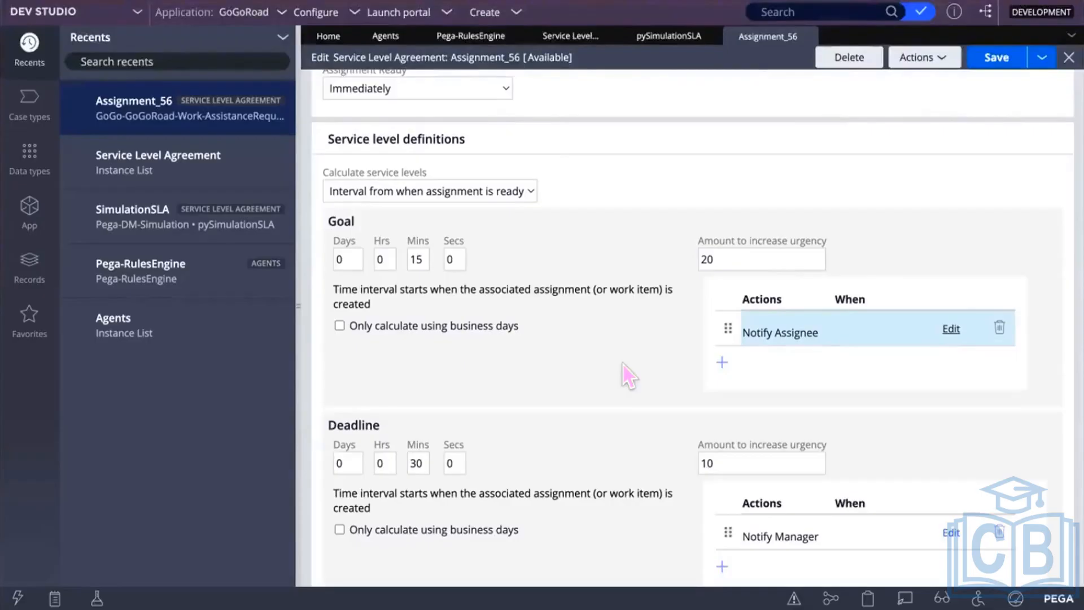
Step: Browse the Security records to the Access Role Name instances and open the PegaRULES:SysAdm4 role
left_click(28, 265)
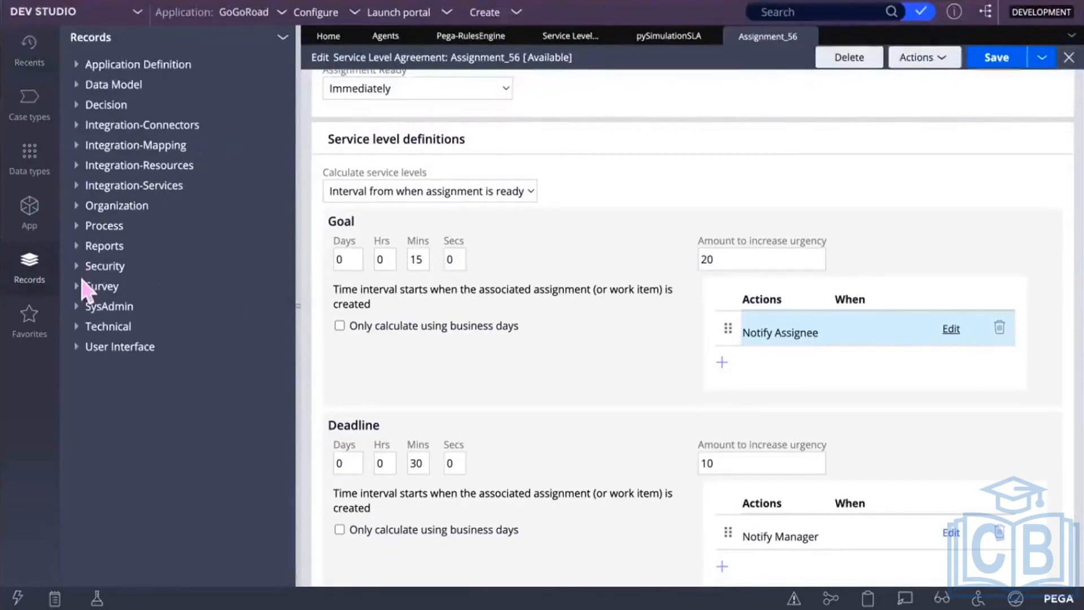
left_click(78, 271)
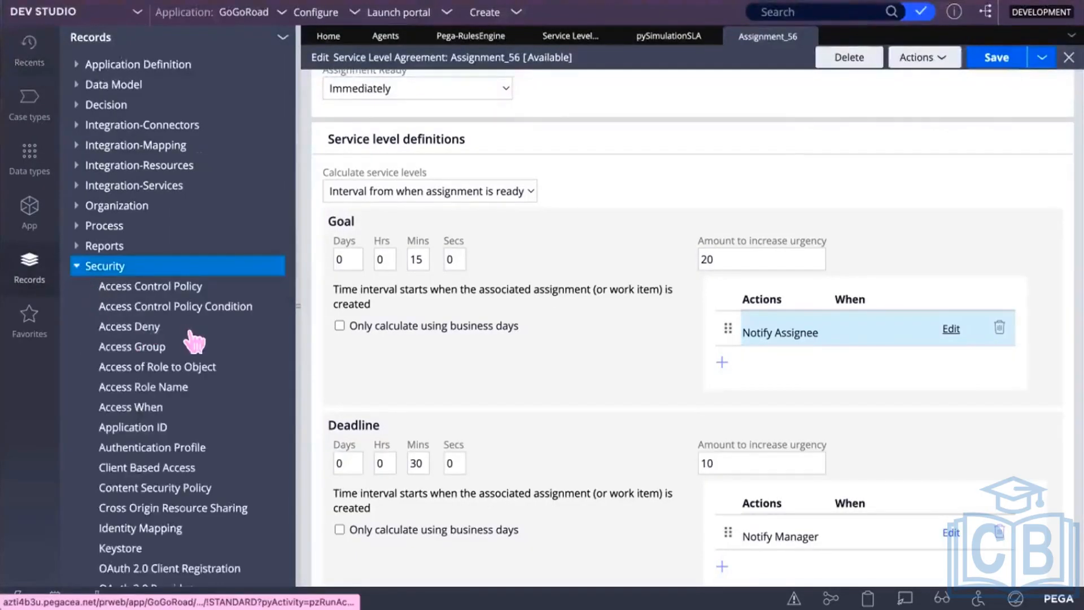
scroll(195, 342, "down", 3)
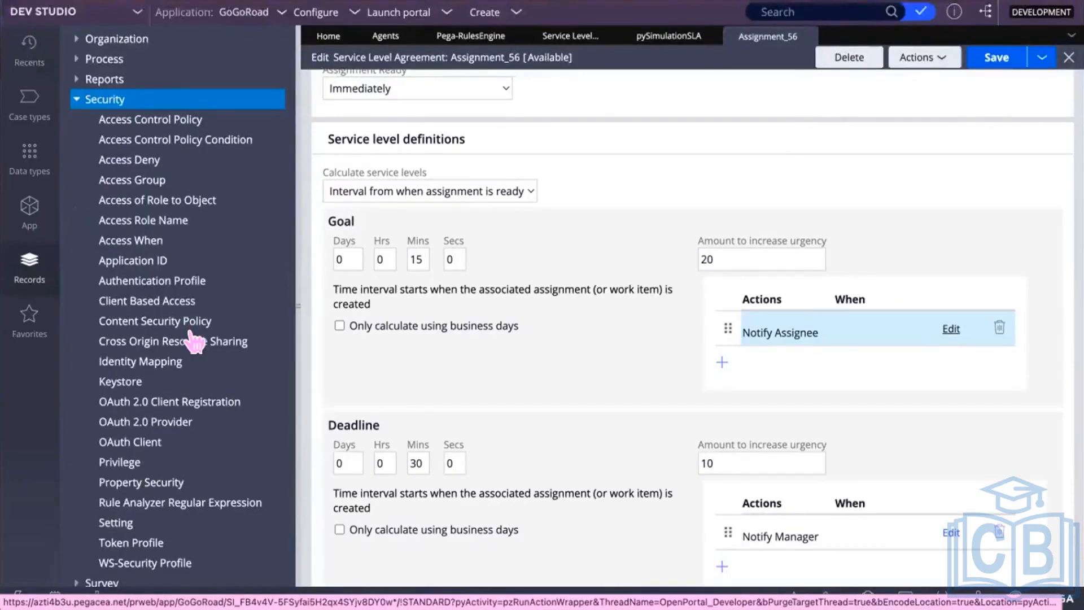
left_click(180, 221)
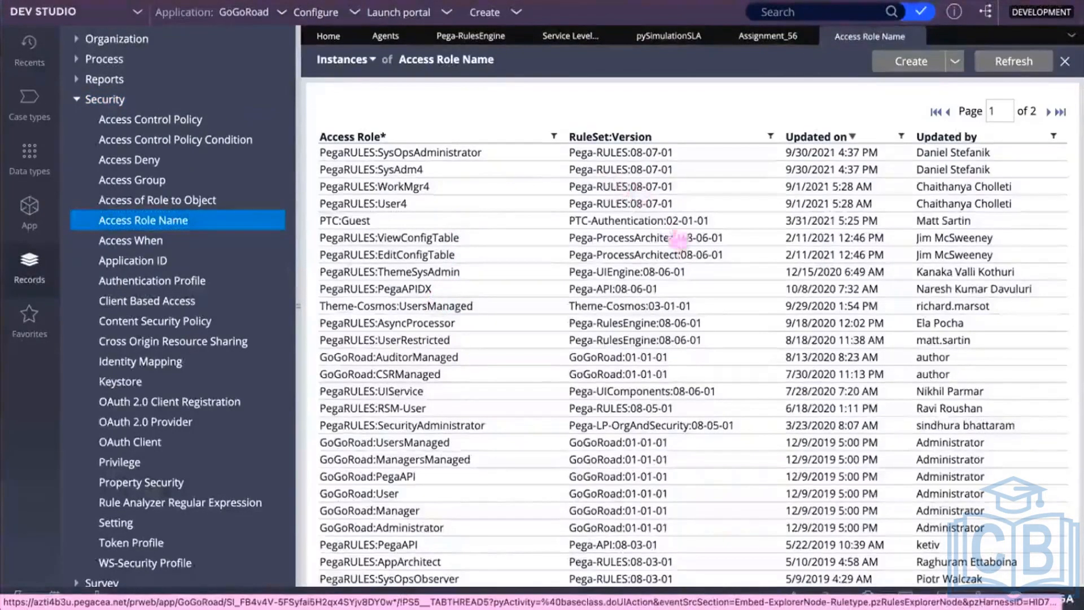
left_click(406, 175)
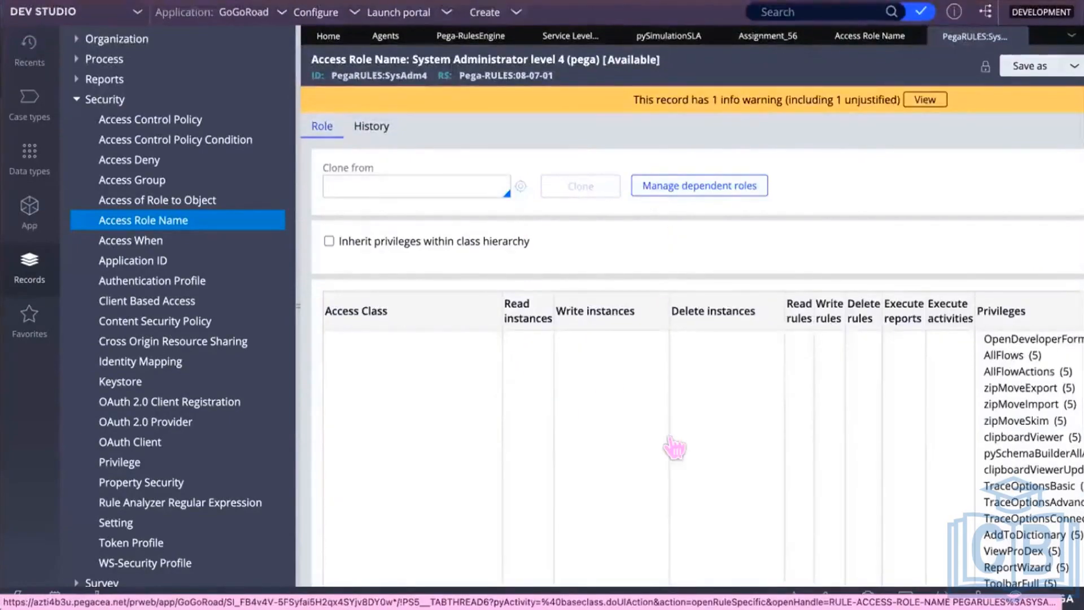
scroll(675, 448, "down", 9)
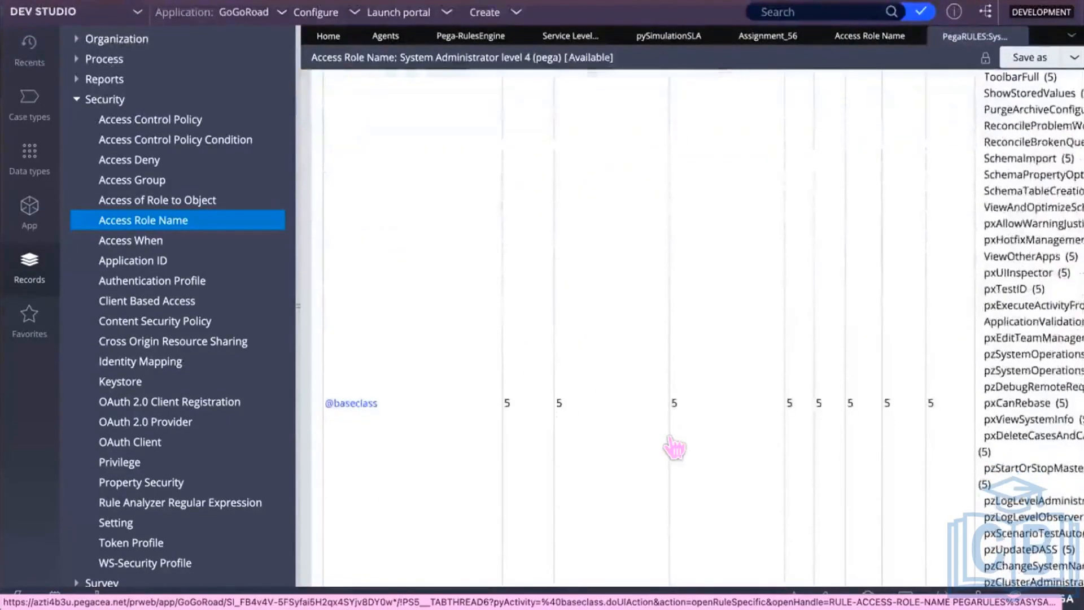
scroll(674, 448, "up", 9)
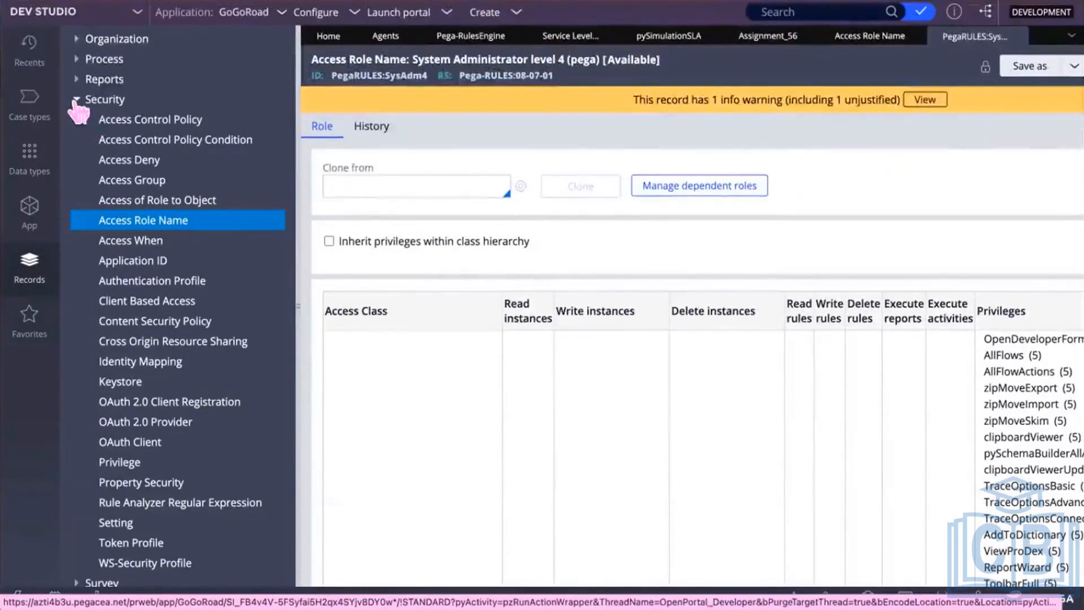
left_click(78, 101)
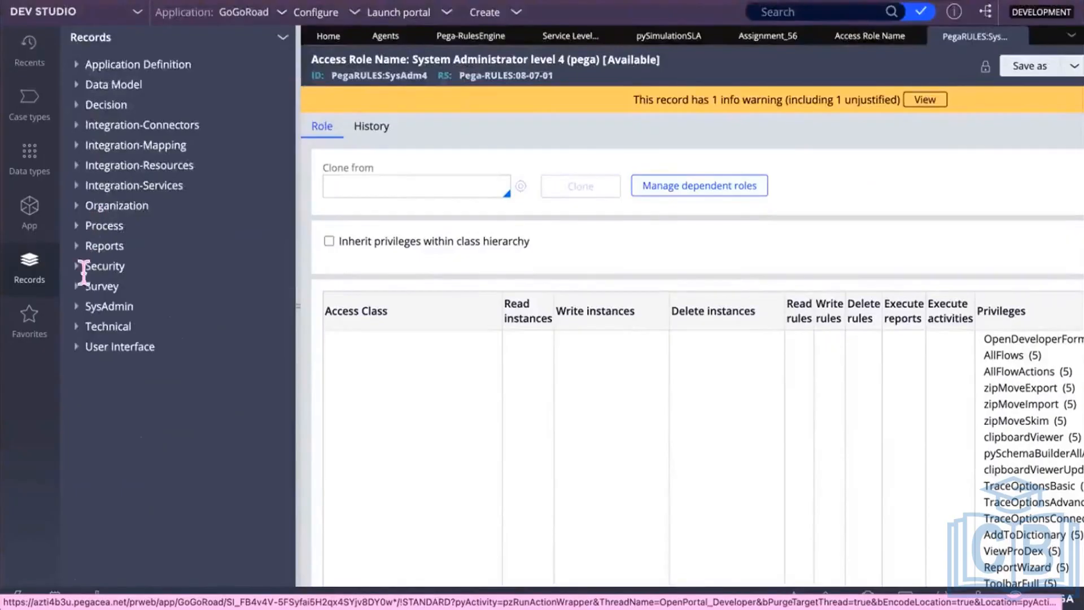
left_click(79, 267)
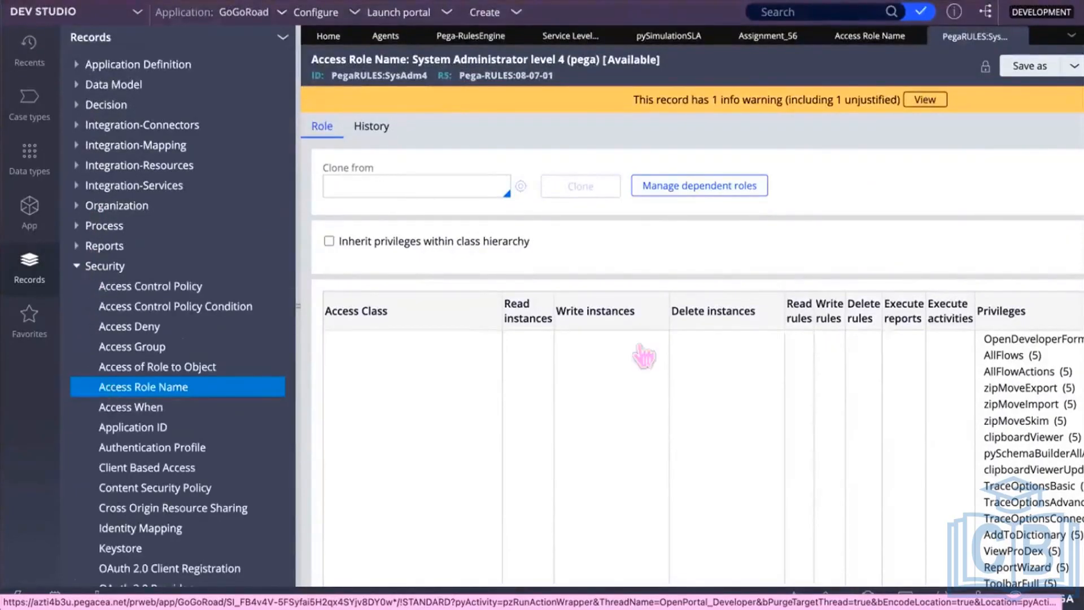
scroll(644, 350, "down", 4)
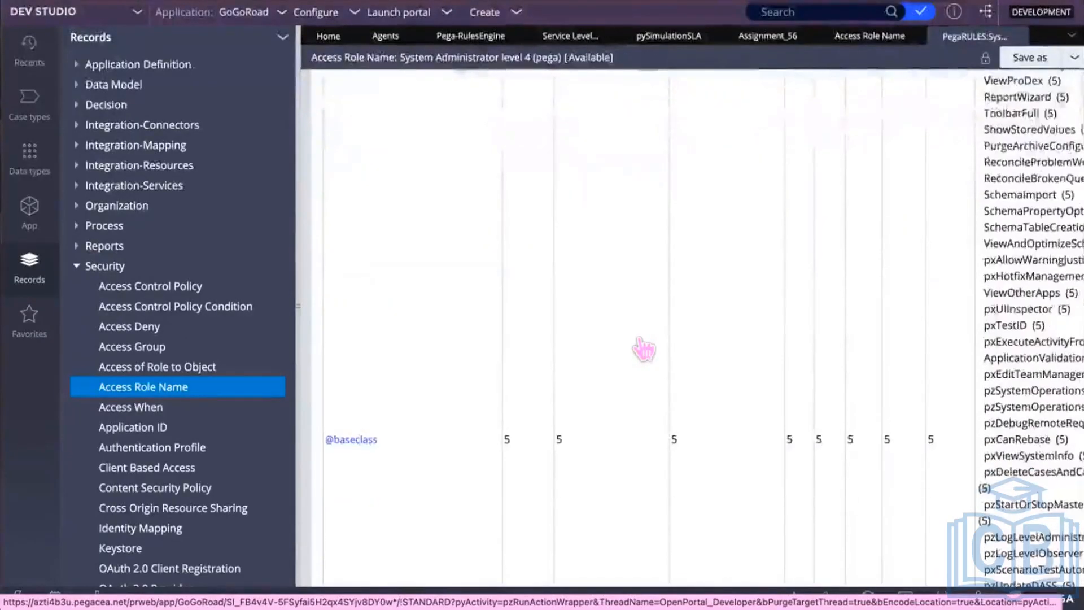
scroll(644, 350, "up", 8)
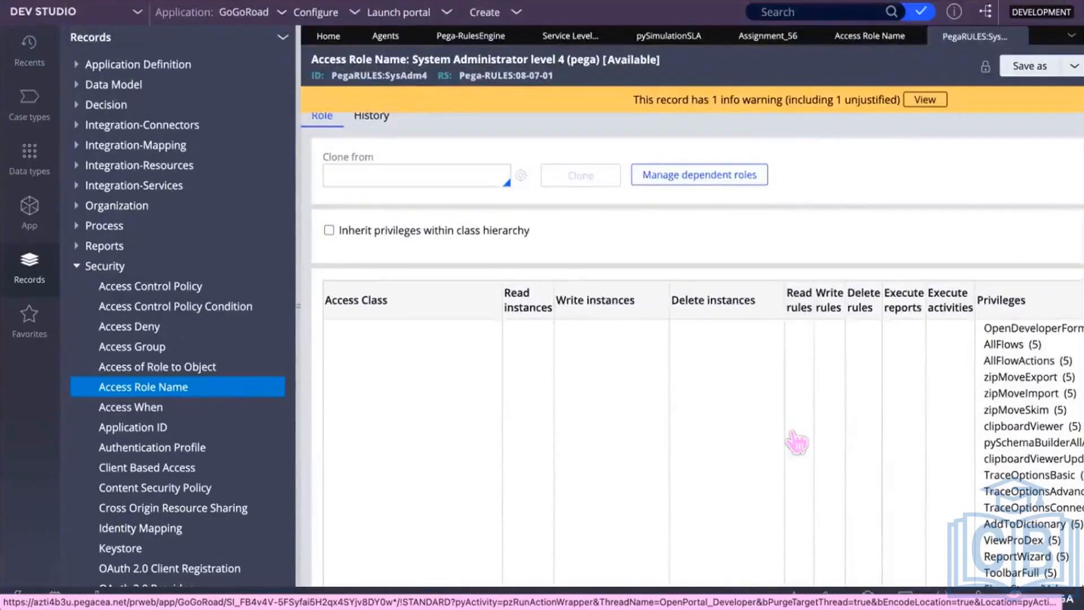
Step: Examine the role's whole access class table, from the data classes through the rule, system and work classes, and return to its start
scroll(796, 443, "down", 1)
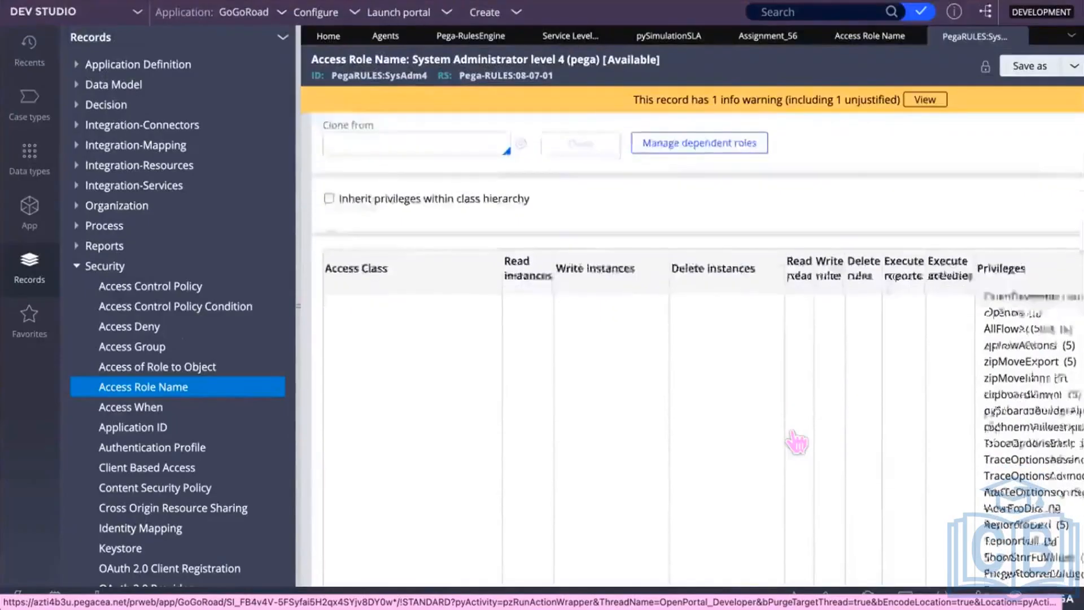
scroll(796, 443, "down", 5)
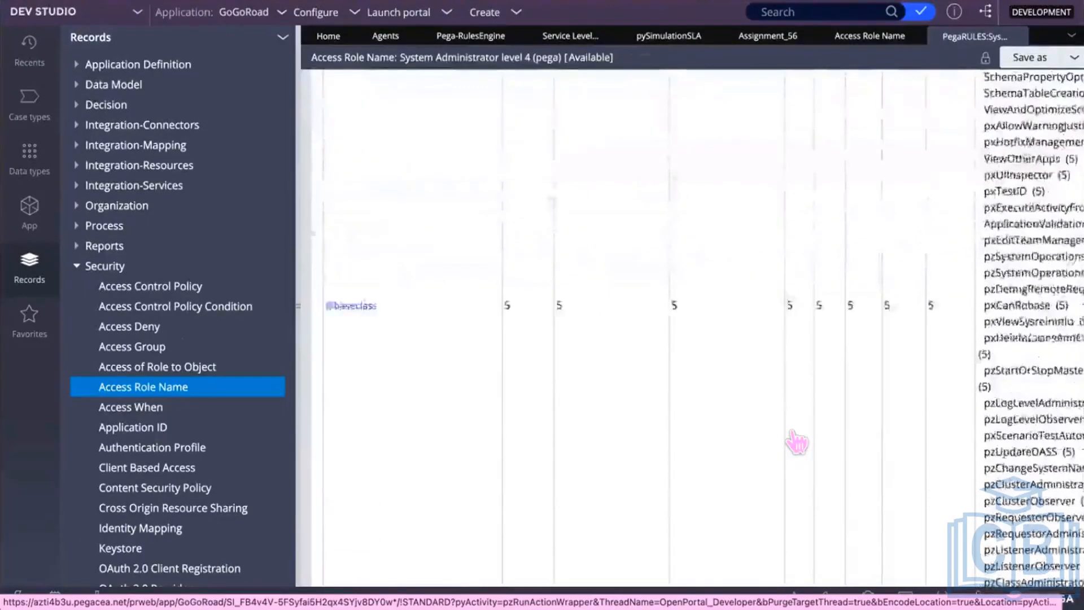
scroll(797, 443, "down", 8)
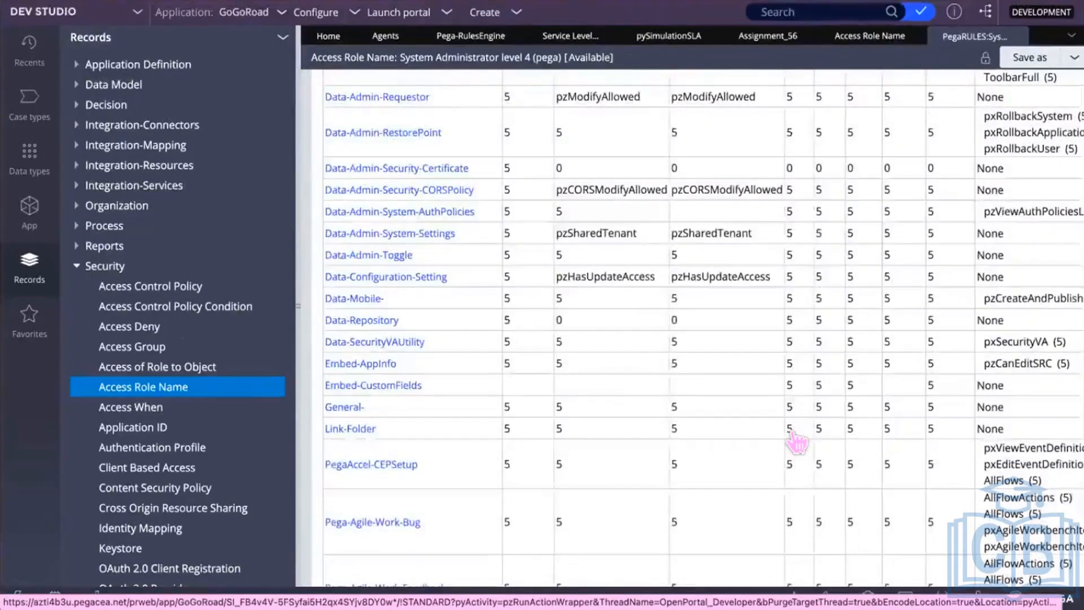
scroll(797, 443, "down", 10)
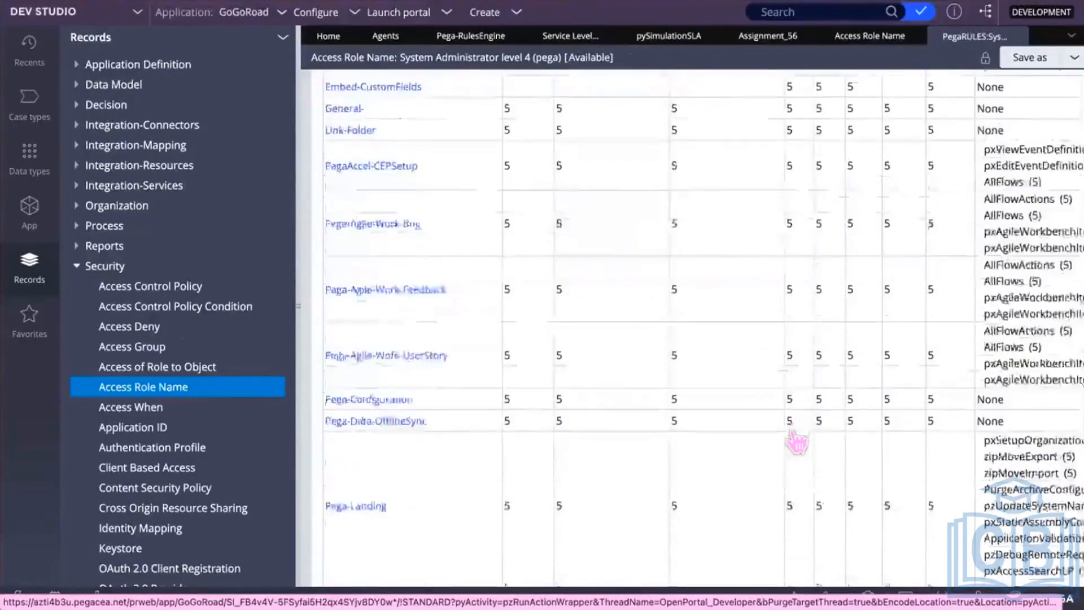
scroll(796, 443, "down", 7)
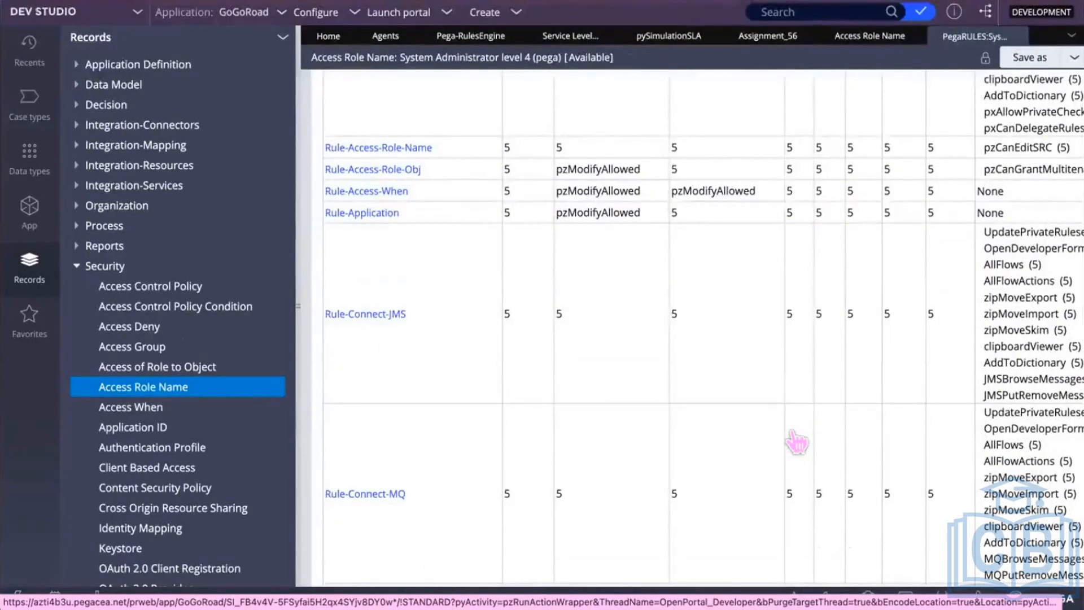
scroll(797, 443, "up", 2)
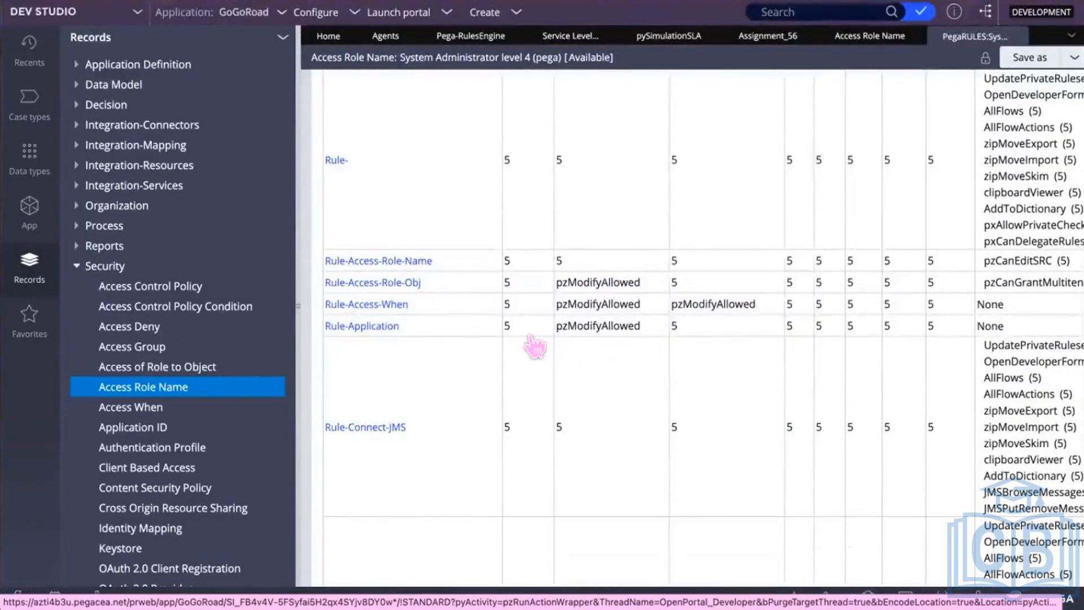
scroll(533, 343, "down", 5)
scroll(534, 343, "down", 5)
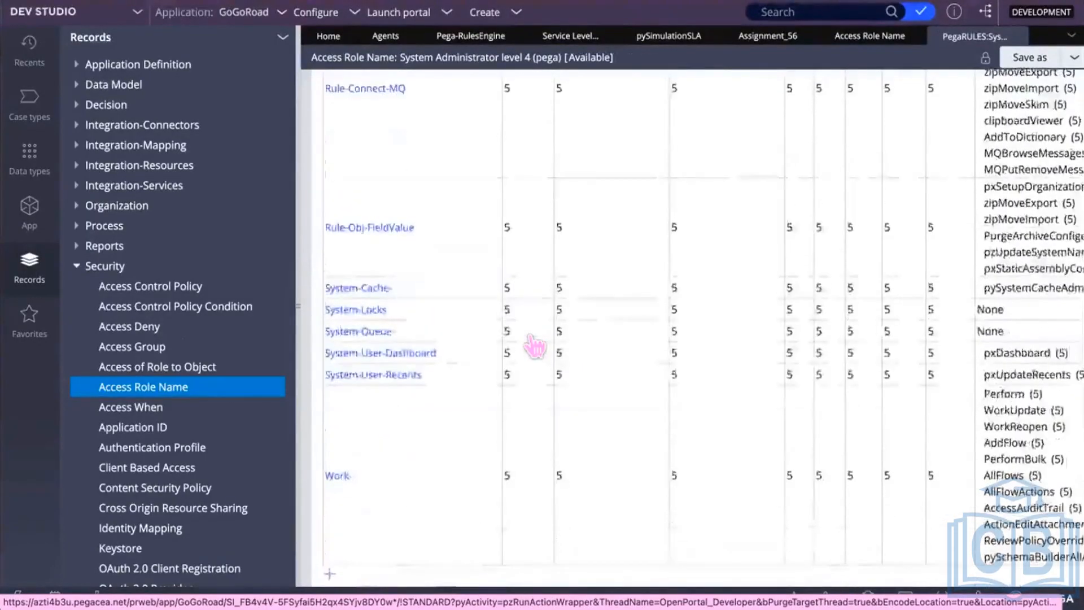
scroll(533, 343, "up", 10)
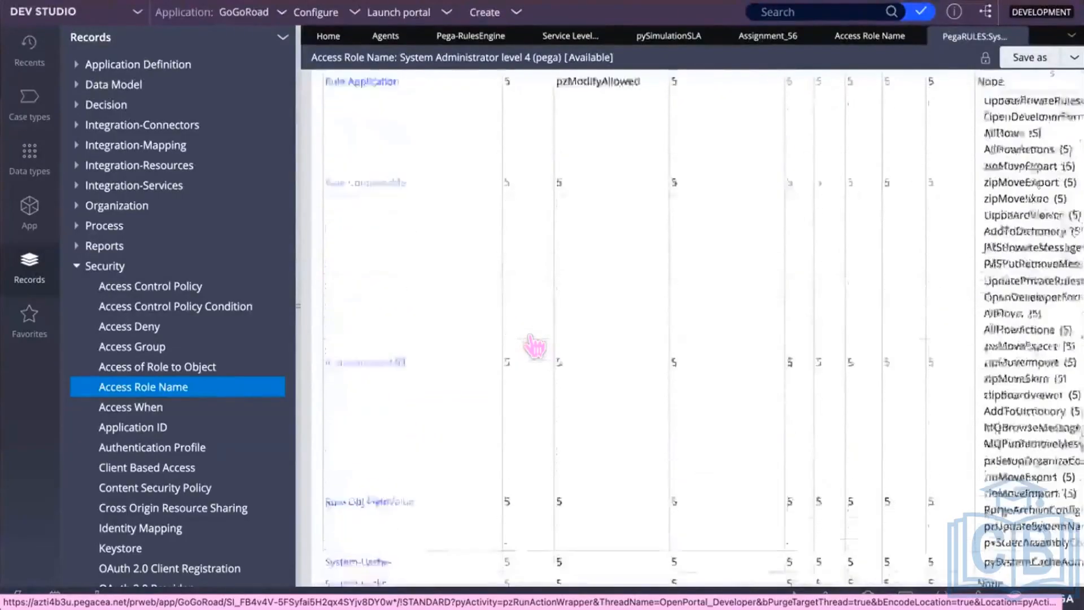
scroll(534, 344, "up", 20)
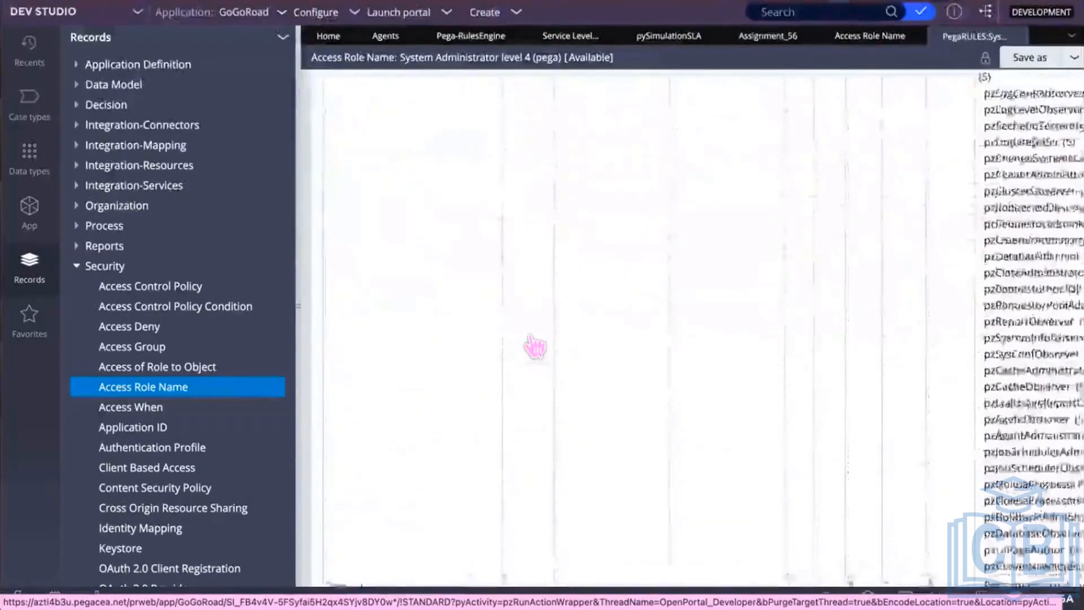
scroll(533, 346, "up", 15)
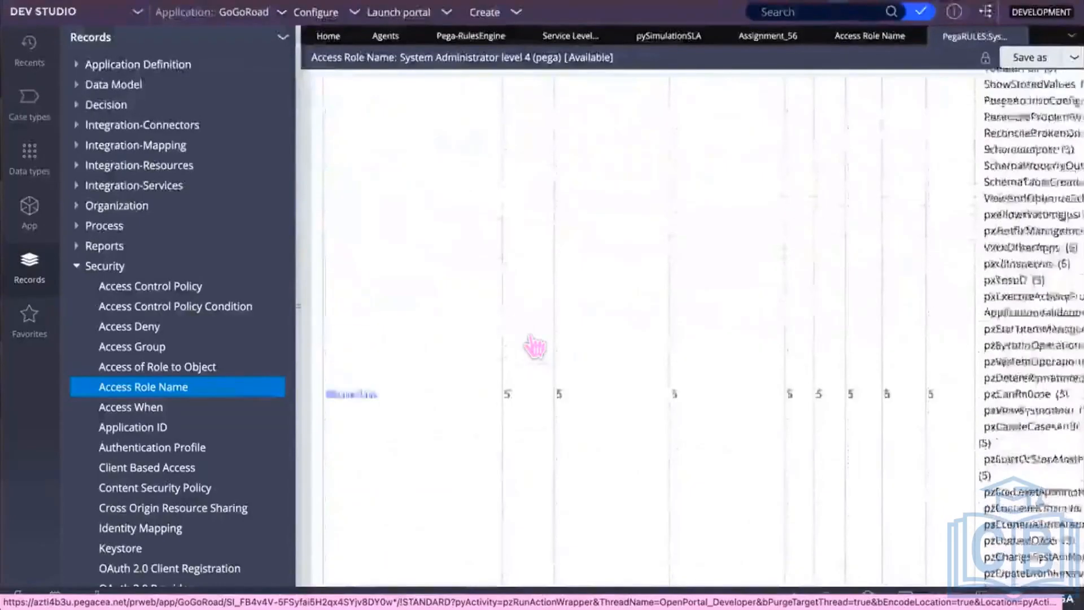
scroll(523, 294, "up", 2)
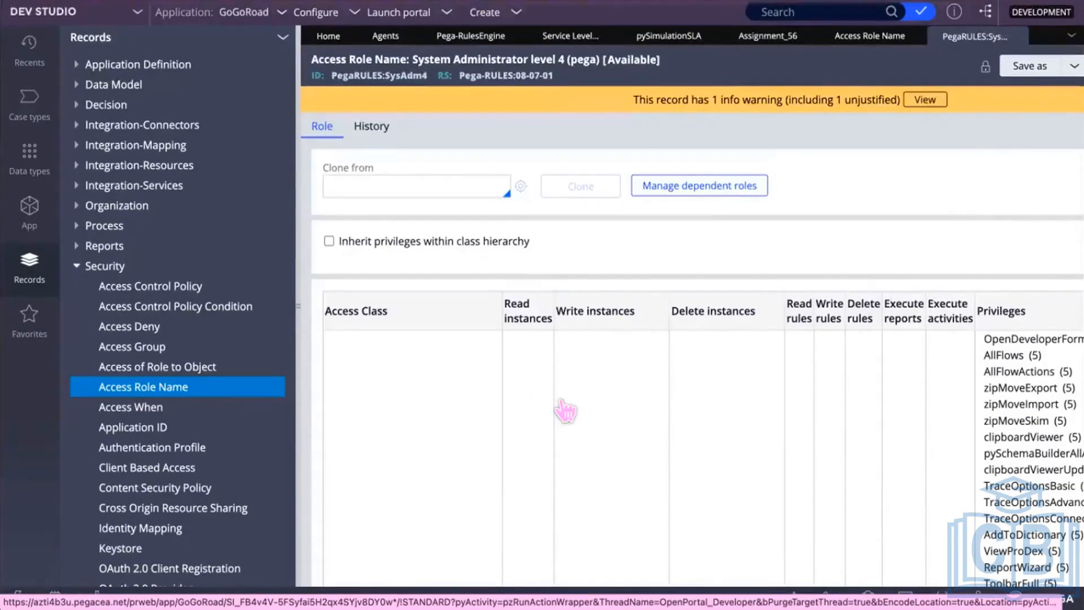
scroll(579, 395, "down", 2)
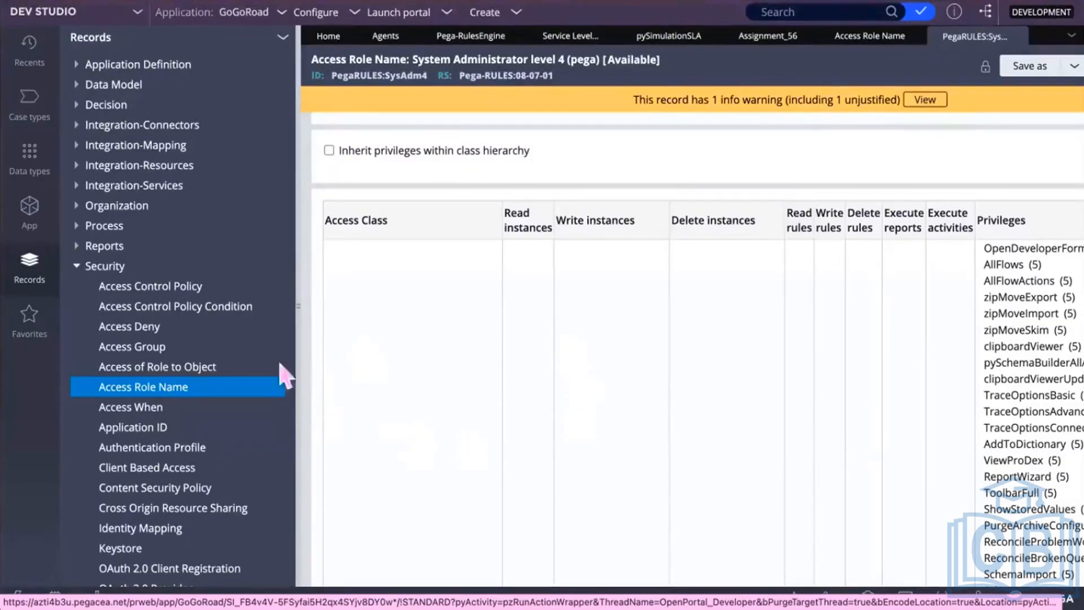
scroll(201, 369, "down", 3)
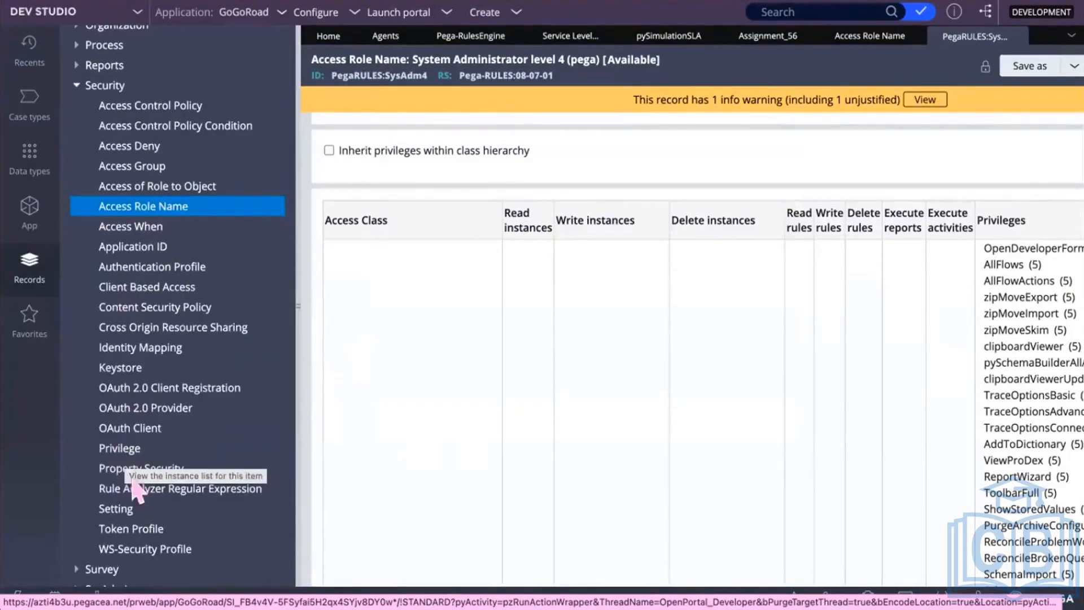
left_click(125, 449)
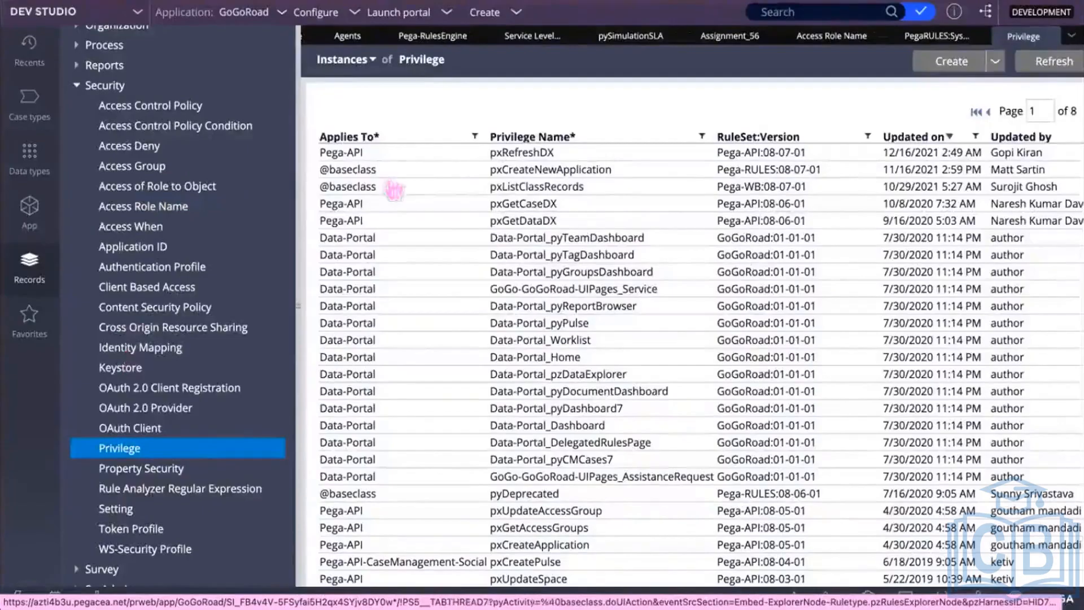
left_click(352, 175)
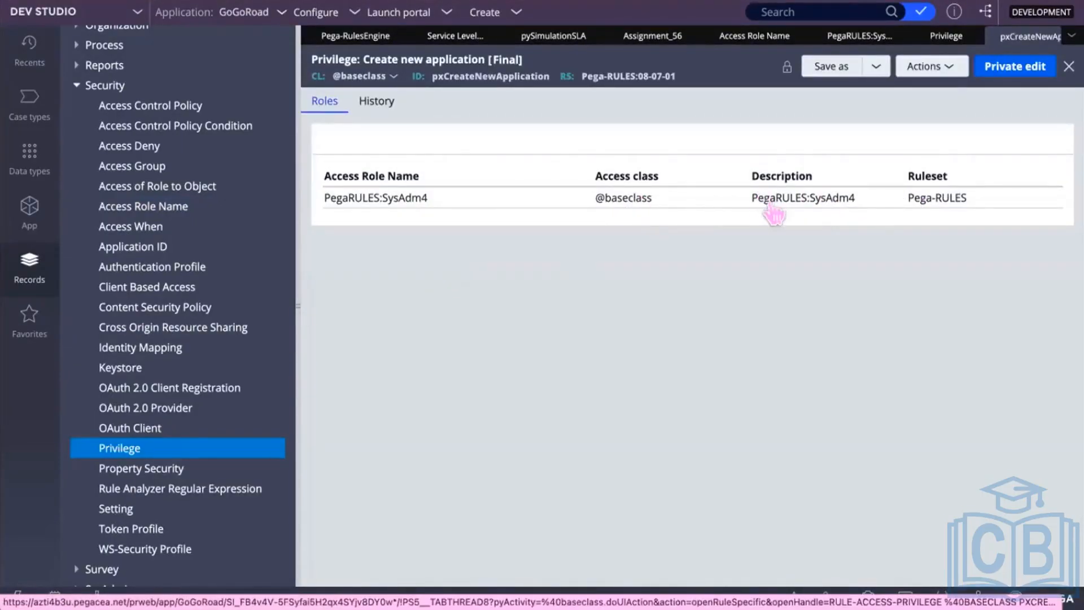
Step: Open the privilege's PegaRULES:SysAdm4 role entry and examine its access controls and the level values from 5 to 0
left_click(398, 198)
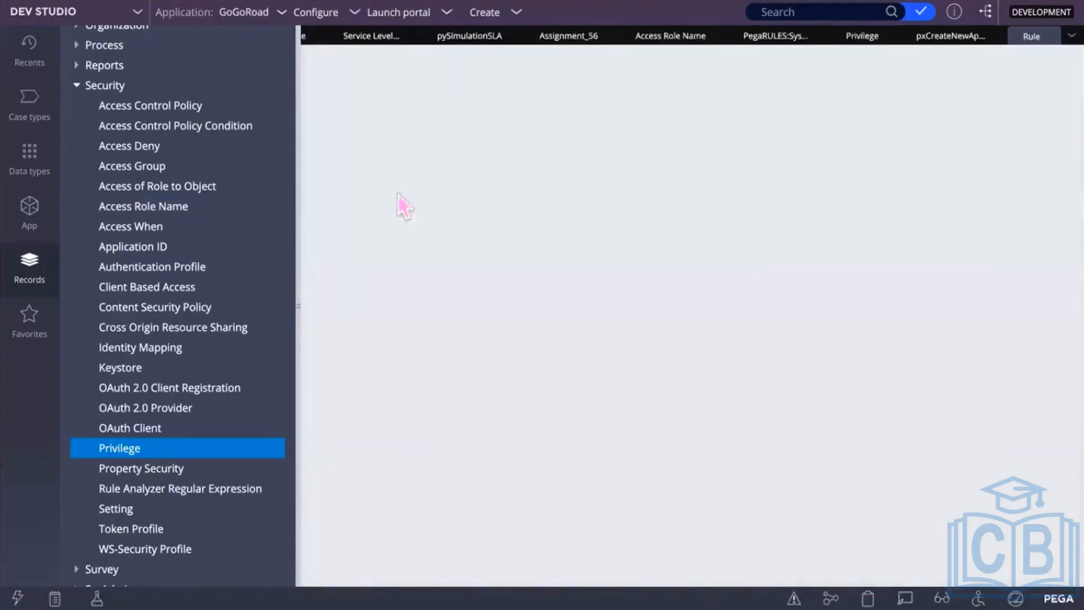
scroll(550, 327, "down", 3)
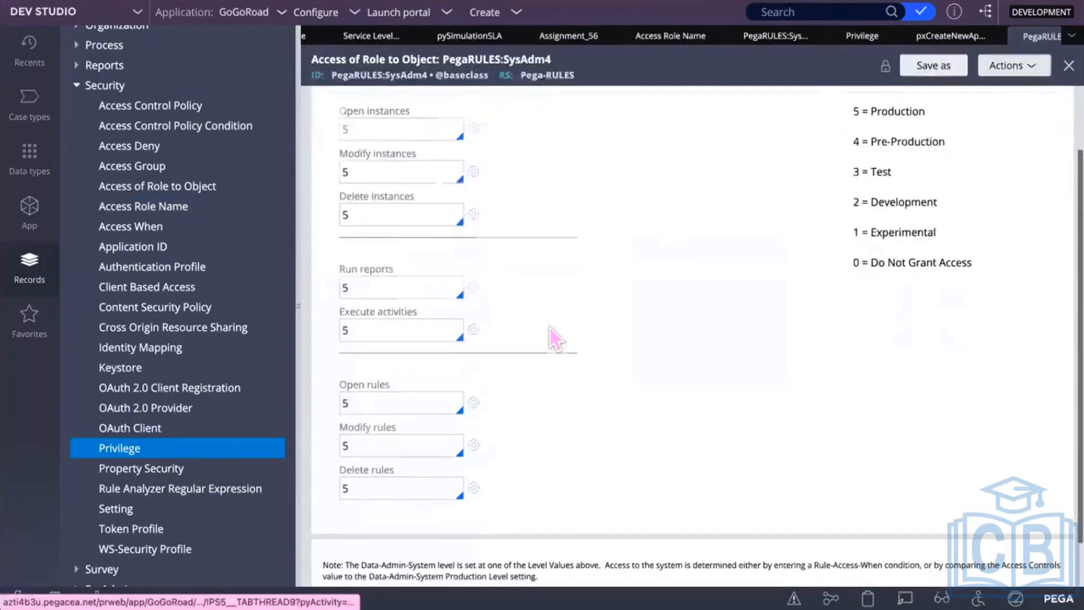
scroll(550, 327, "up", 3)
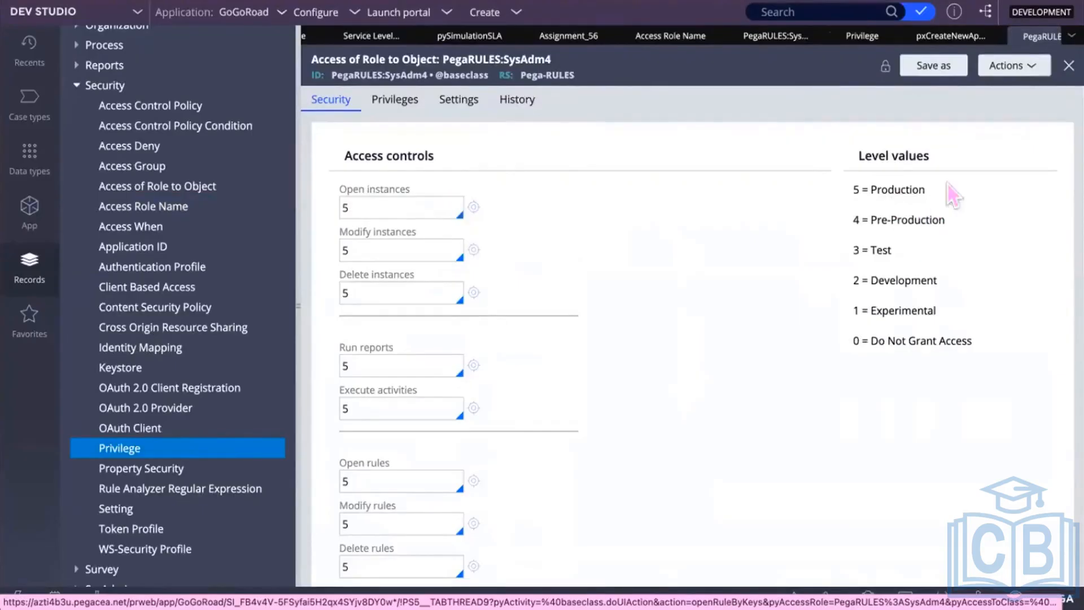
left_click_drag(913, 220, 796, 279)
left_click(782, 347)
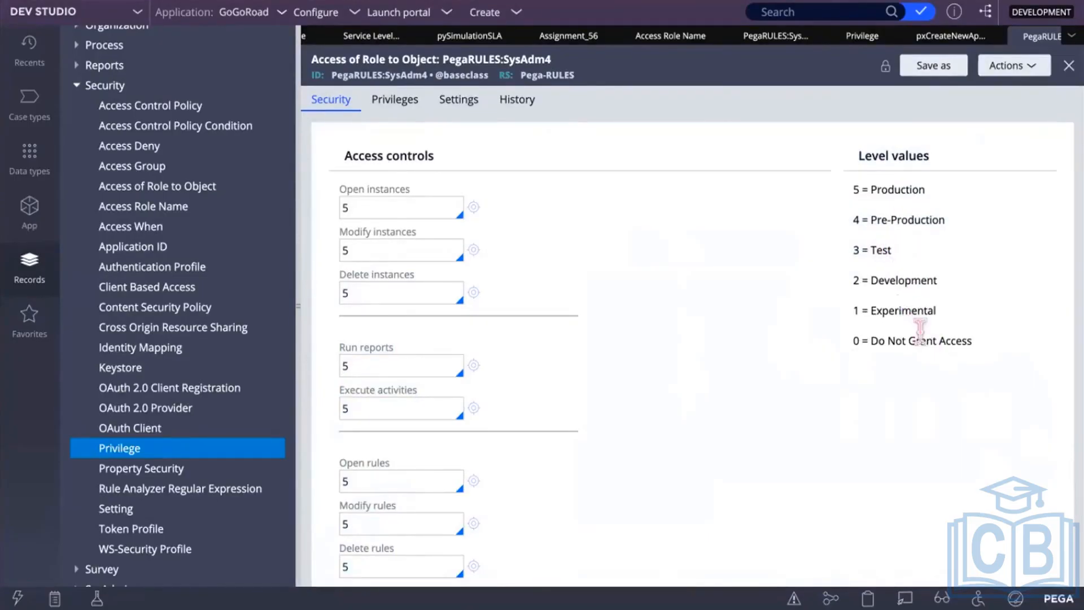
left_click_drag(986, 337, 819, 344)
left_click(814, 335)
scroll(555, 365, "down", 3)
scroll(555, 364, "up", 3)
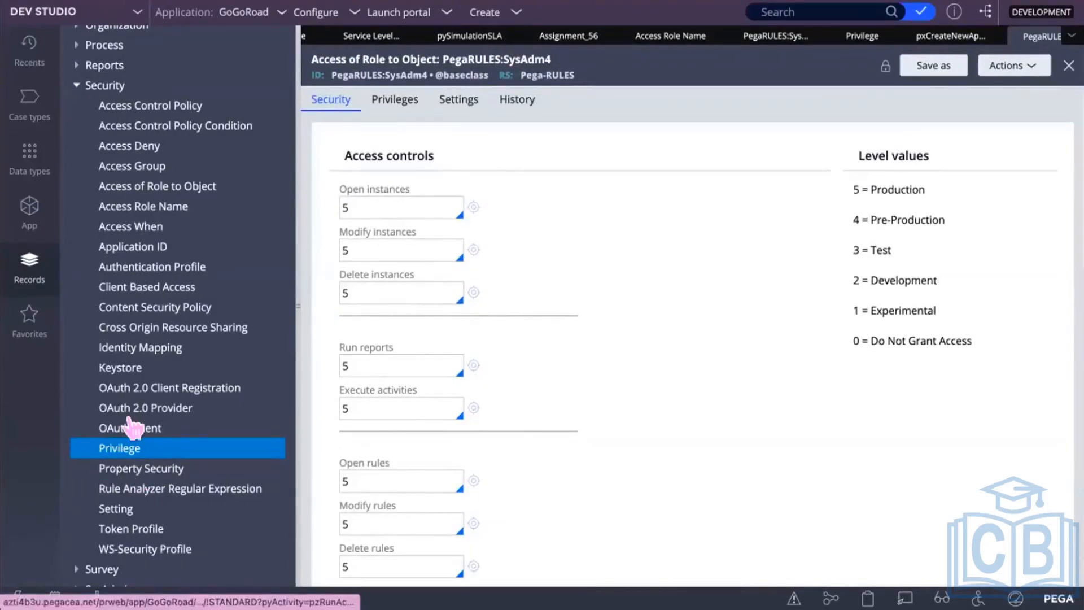
scroll(132, 427, "up", 1)
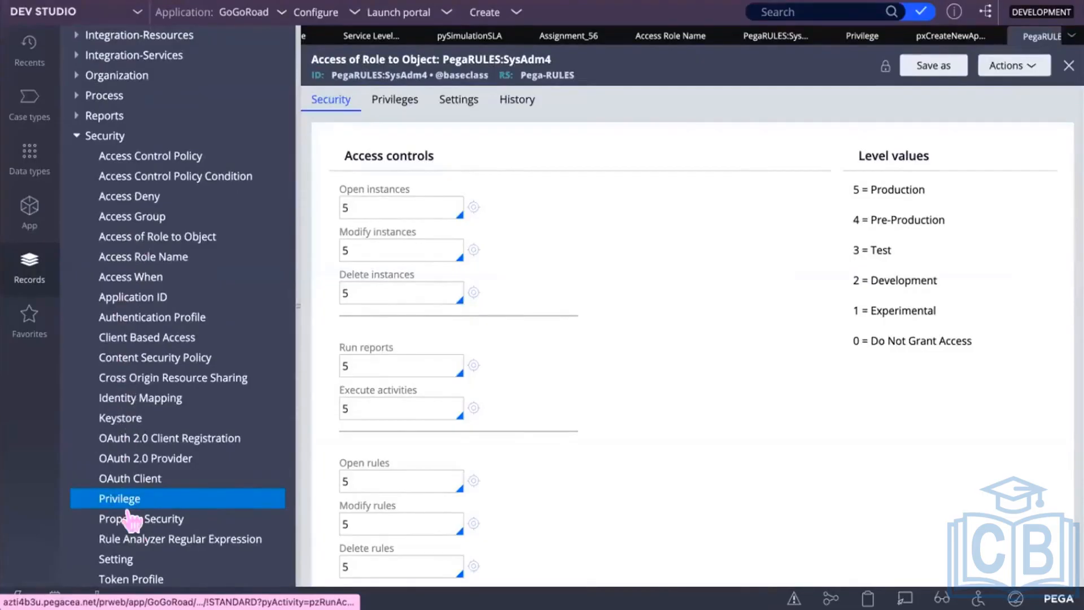
Step: Open the PegaRULES:User4 role from the Access Role Name records and examine its access levels for the assignment and data classes
scroll(133, 536, "down", 1)
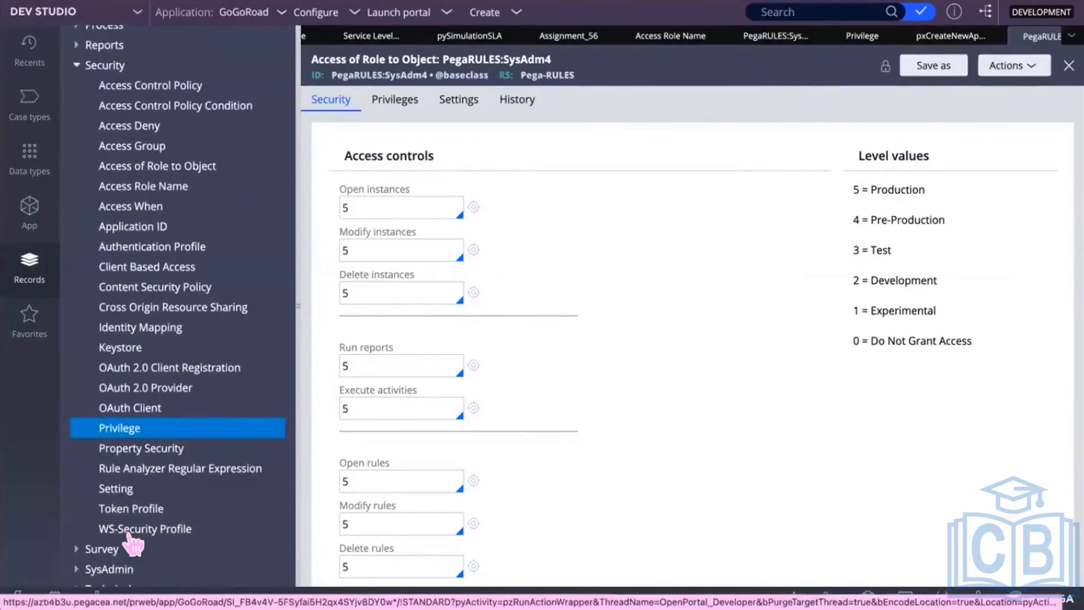
scroll(131, 538, "up", 1)
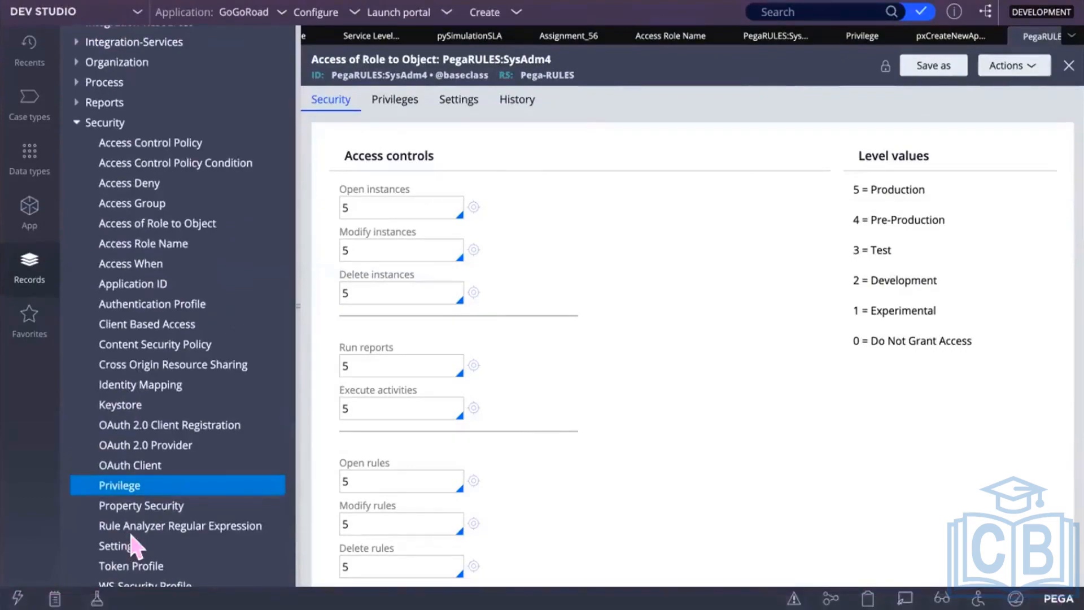
left_click(144, 245)
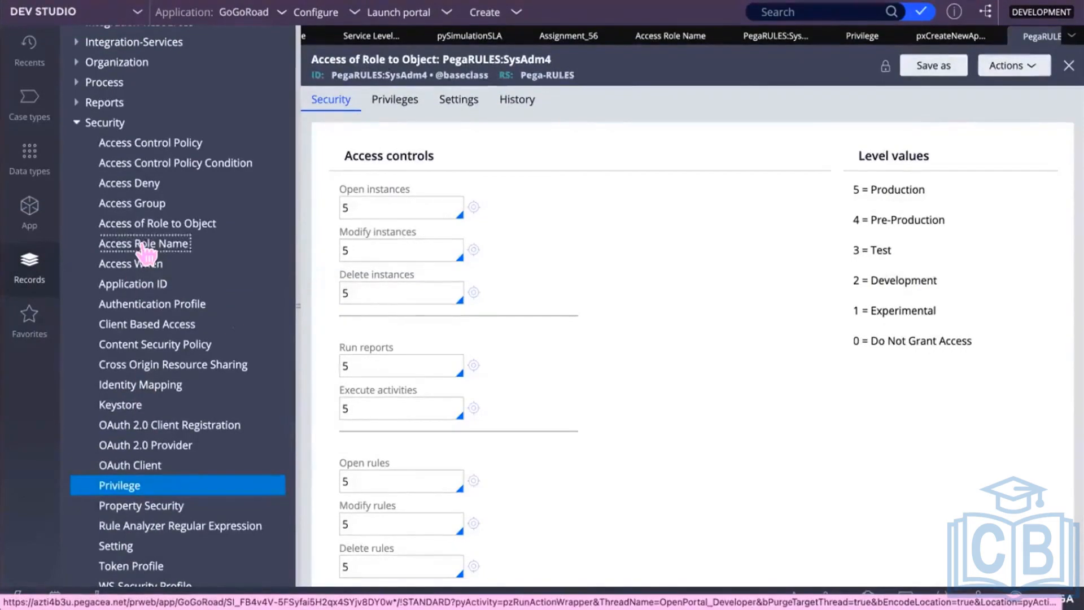
left_click(392, 203)
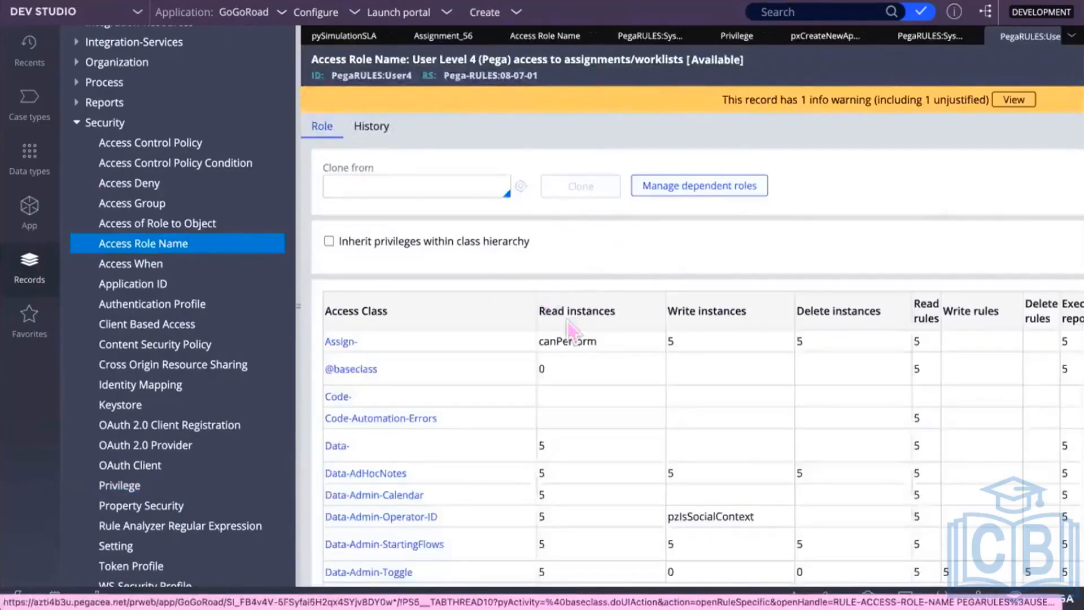
scroll(570, 327, "down", 3)
scroll(570, 328, "down", 3)
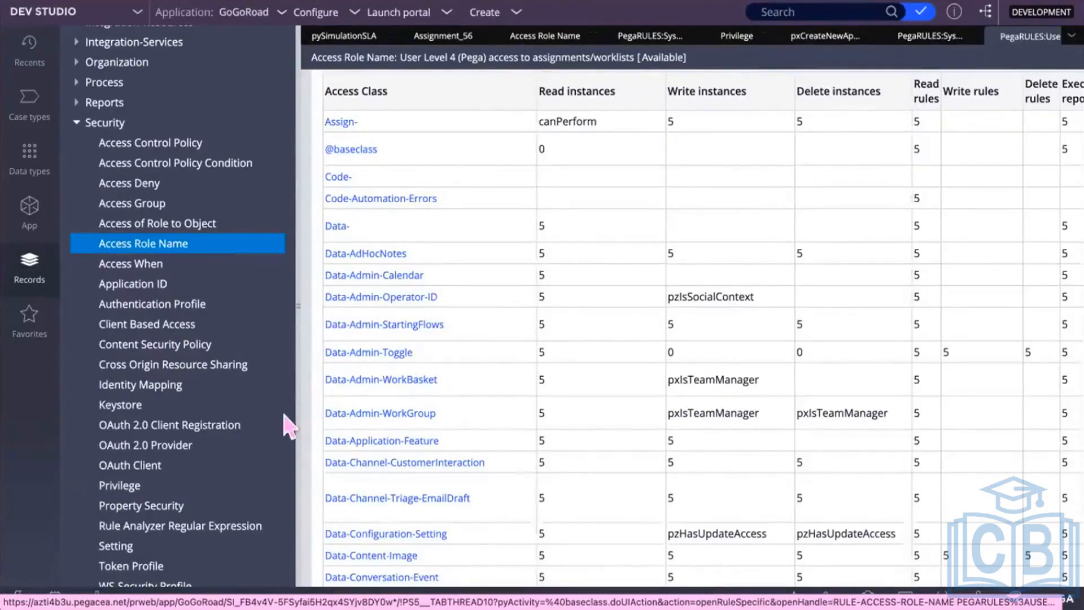
Step: Open the current operator's record and, from its application access, open the GoGoRoad 01.01.01 application definition
scroll(242, 268, "down", 2)
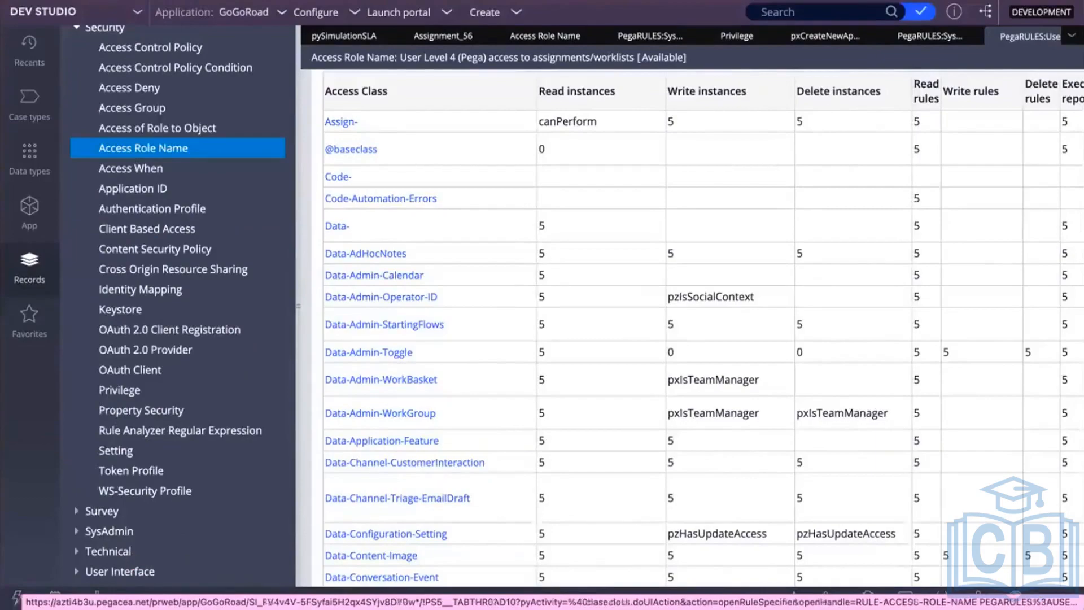
left_click(29, 564)
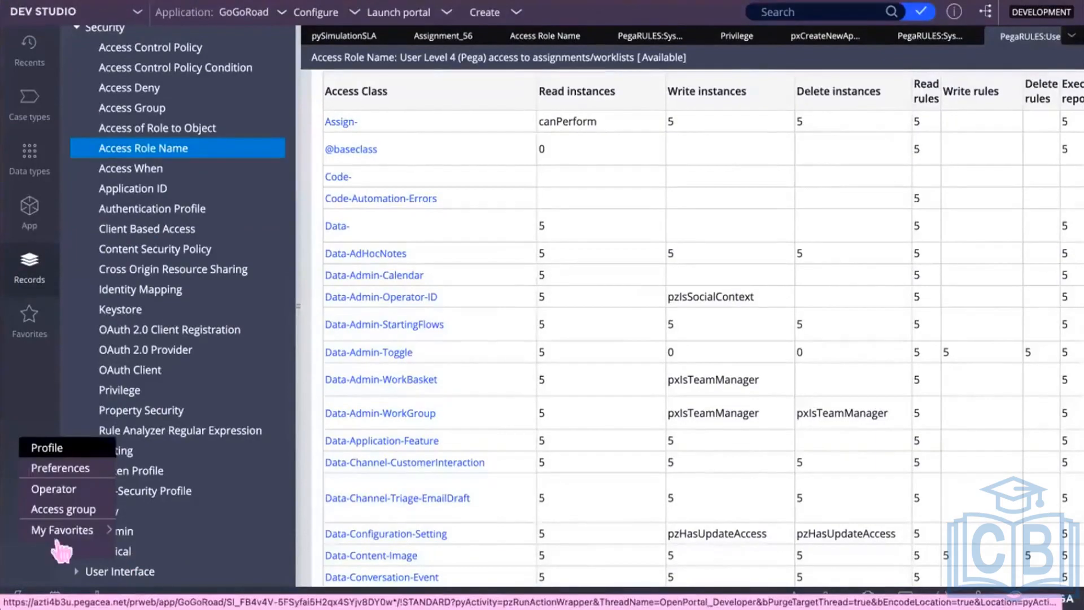
left_click(59, 490)
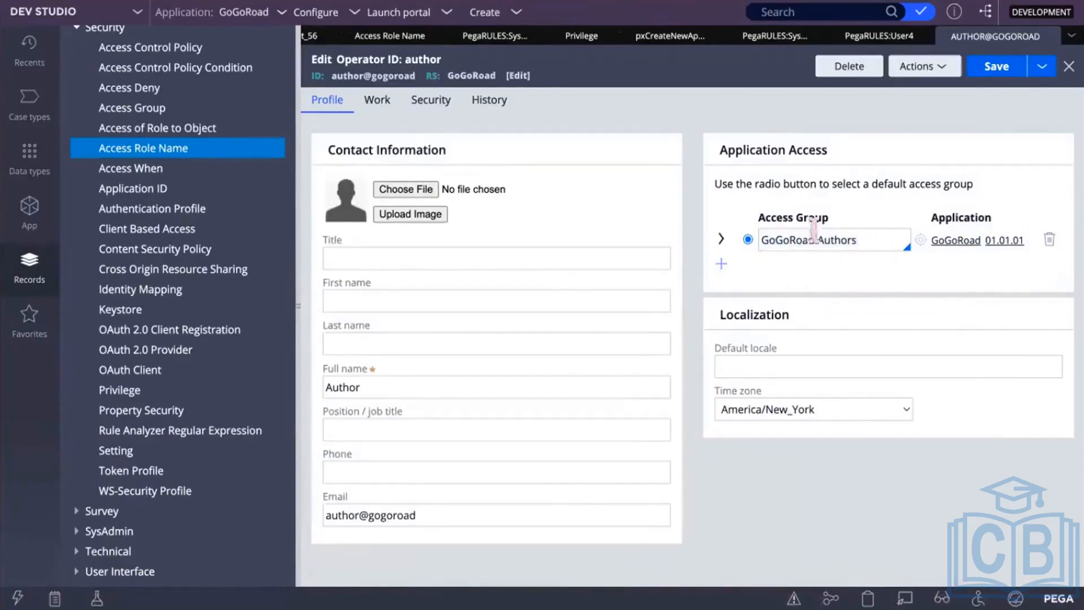
left_click(974, 244)
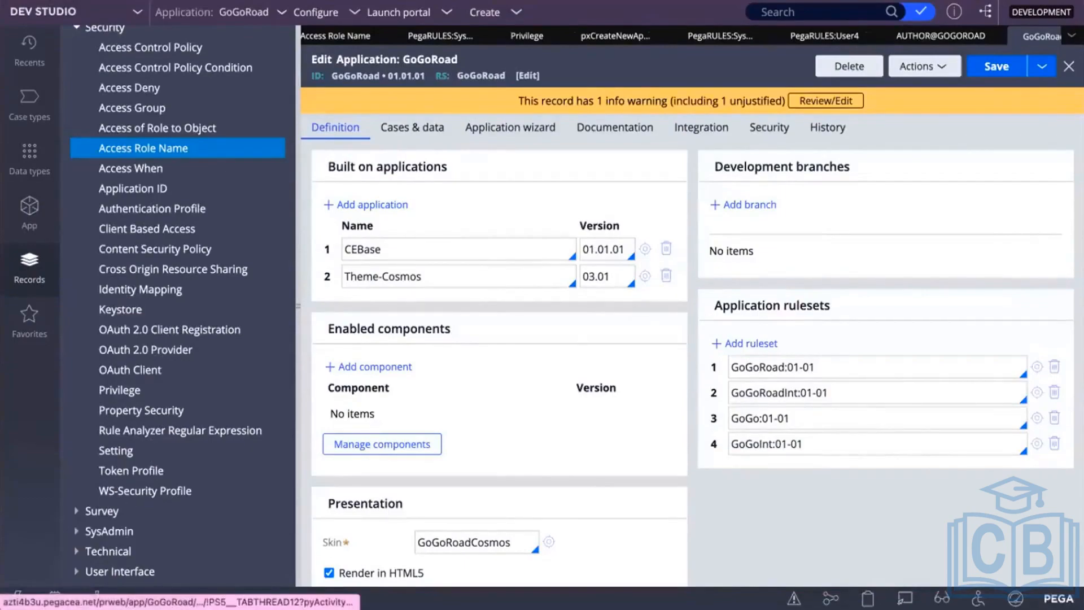
Step: Return to the operator record, open its GoGoRoad:Authors access group, and examine the available portals and roles
left_click(23, 595)
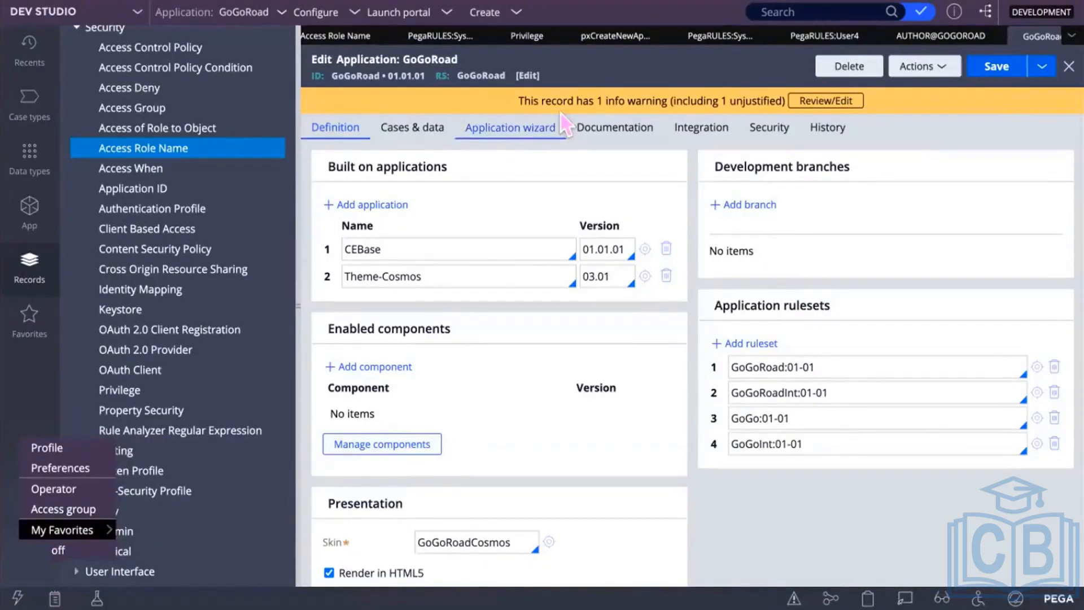
left_click(960, 38)
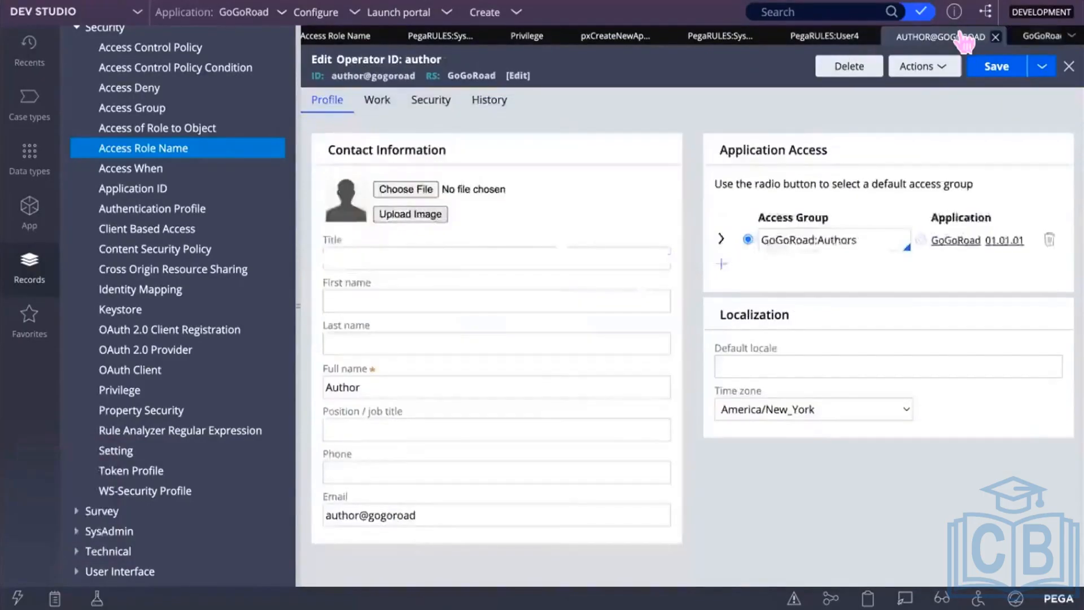
left_click(921, 241)
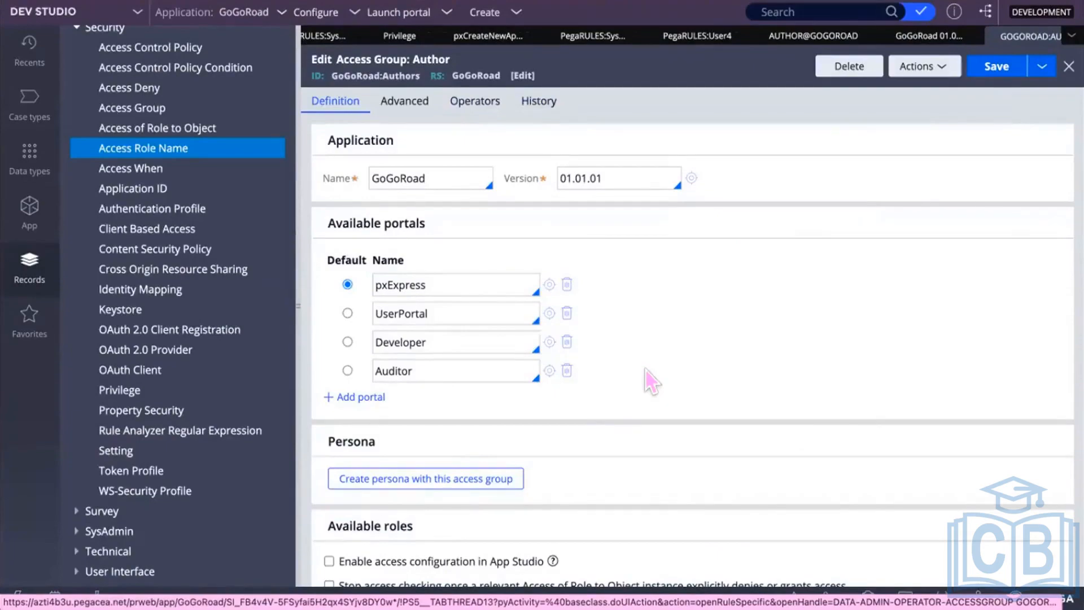
scroll(646, 371, "down", 3)
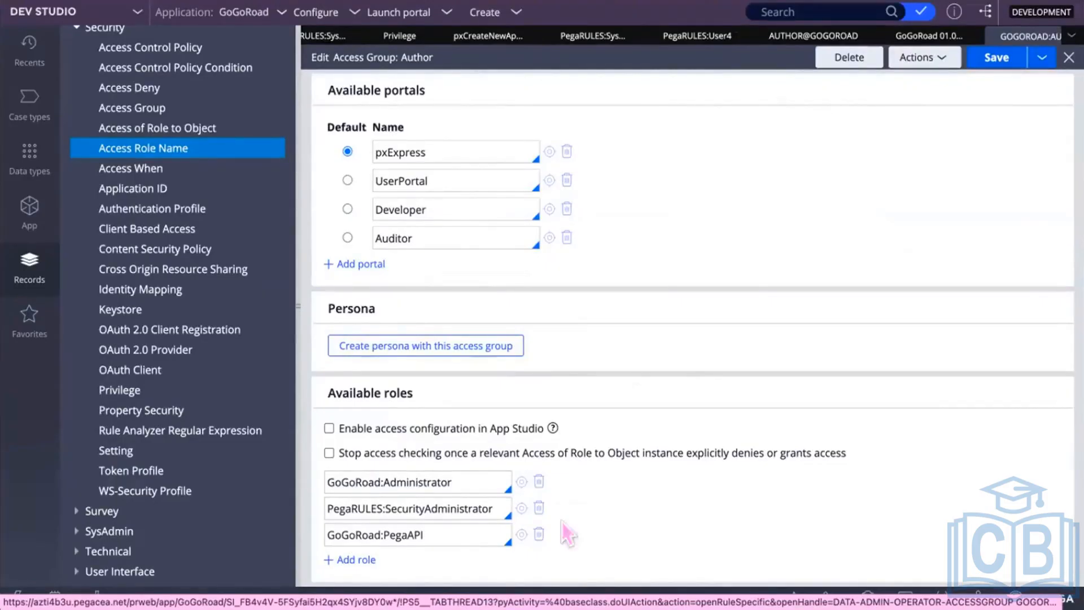
scroll(463, 511, "up", 3)
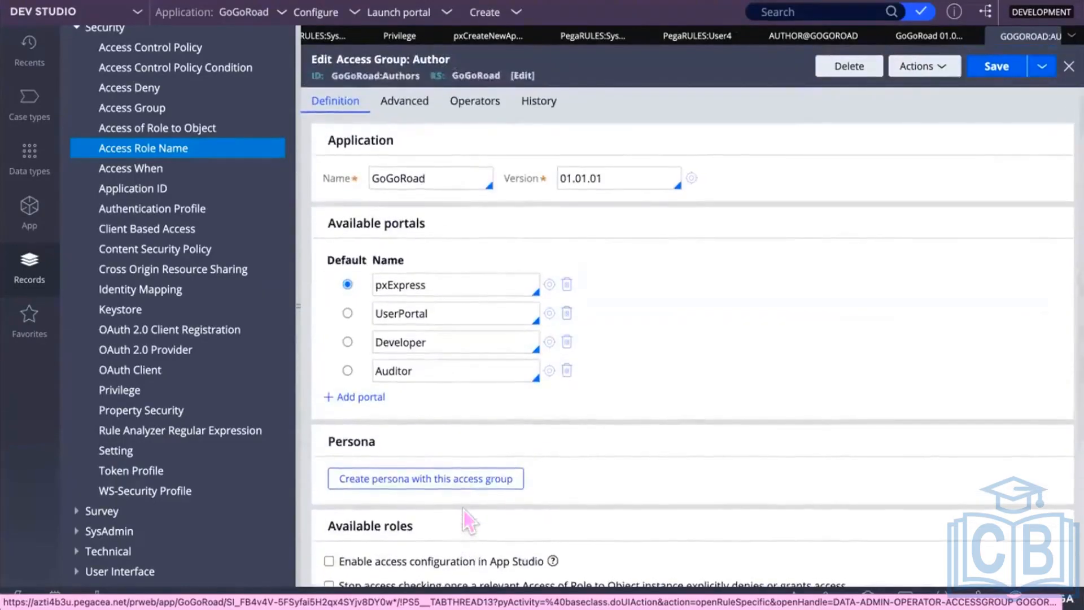